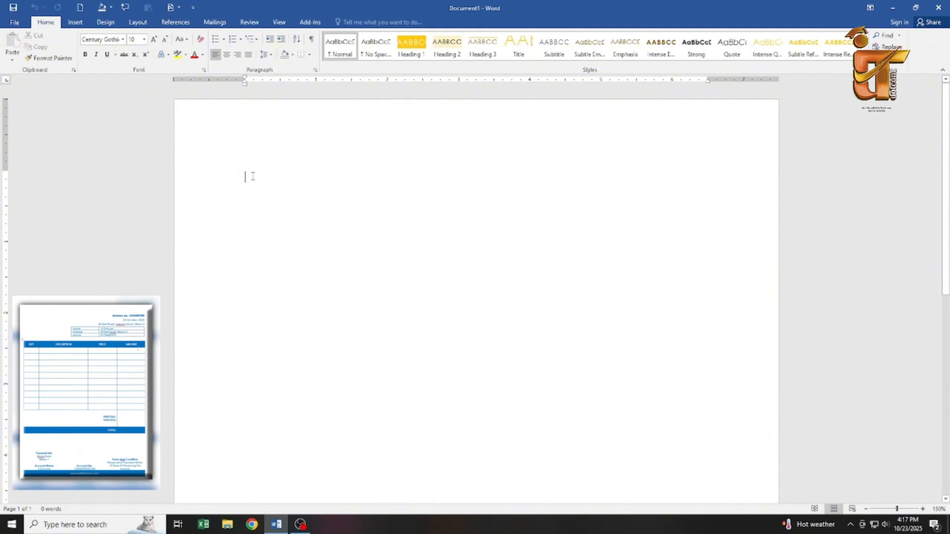
# Type the invoice number, the date 23 October, 2025 and the shop's street address on separate lines.
pyautogui.write('Invoice no.')
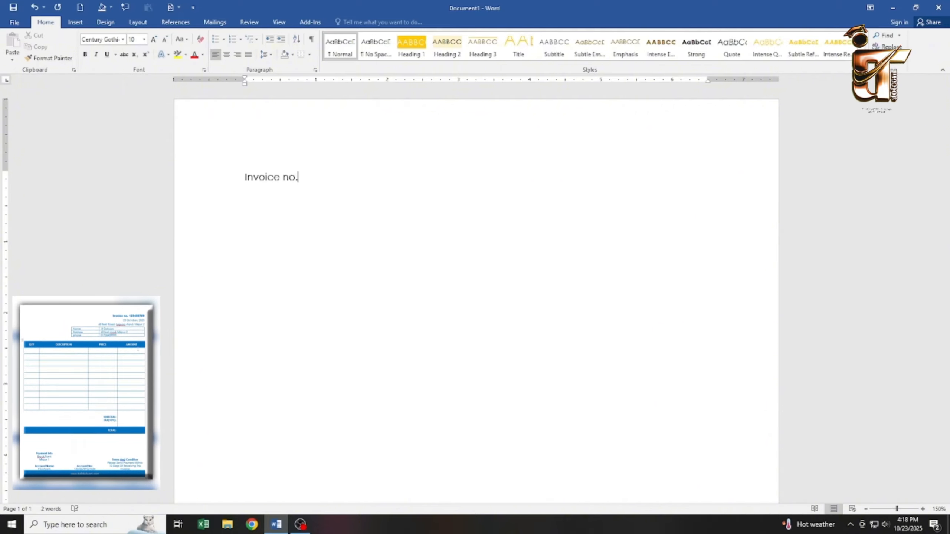
pyautogui.write(' 123456789')
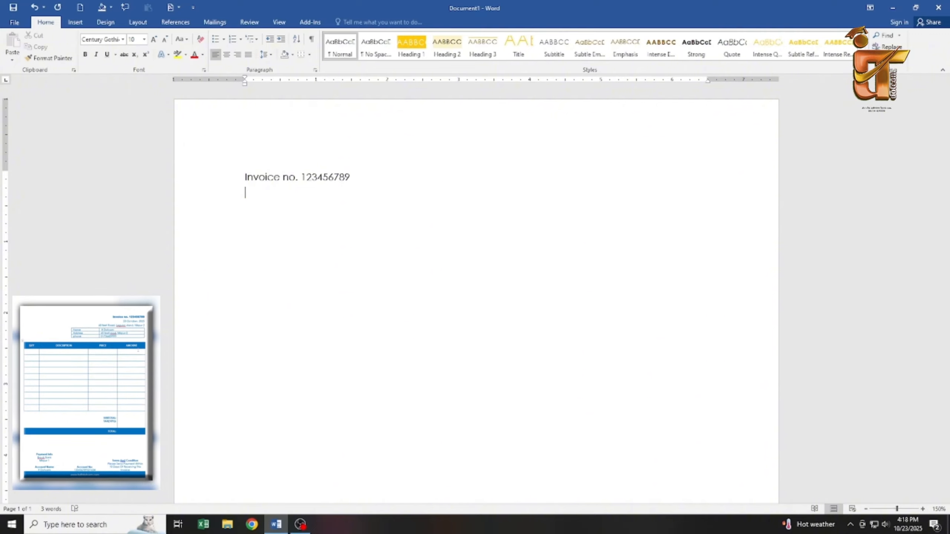
pyautogui.write('23')
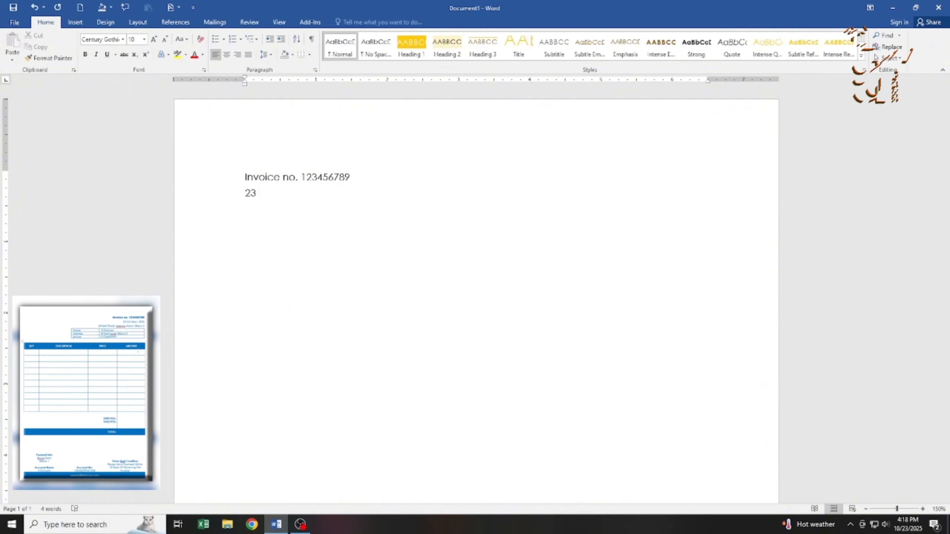
pyautogui.write(' OOctbn')
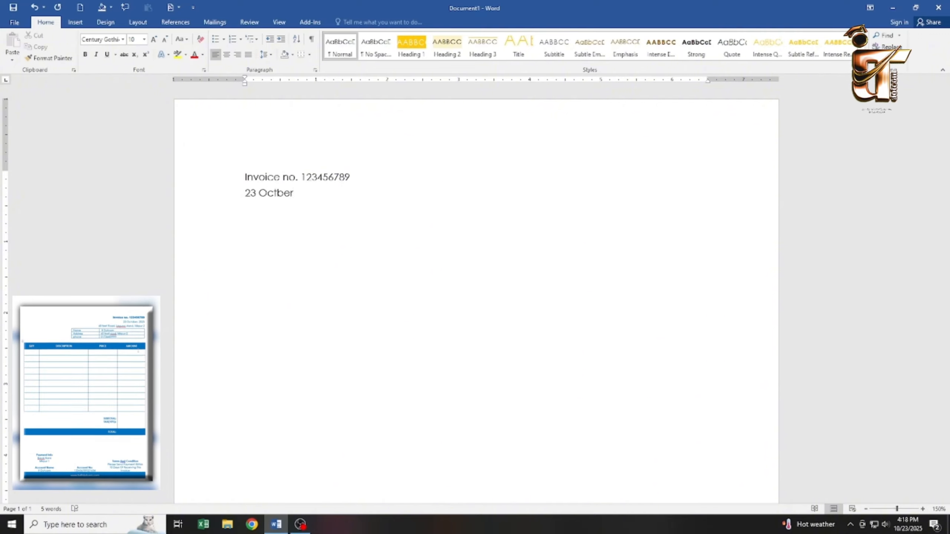
pyautogui.write('o')
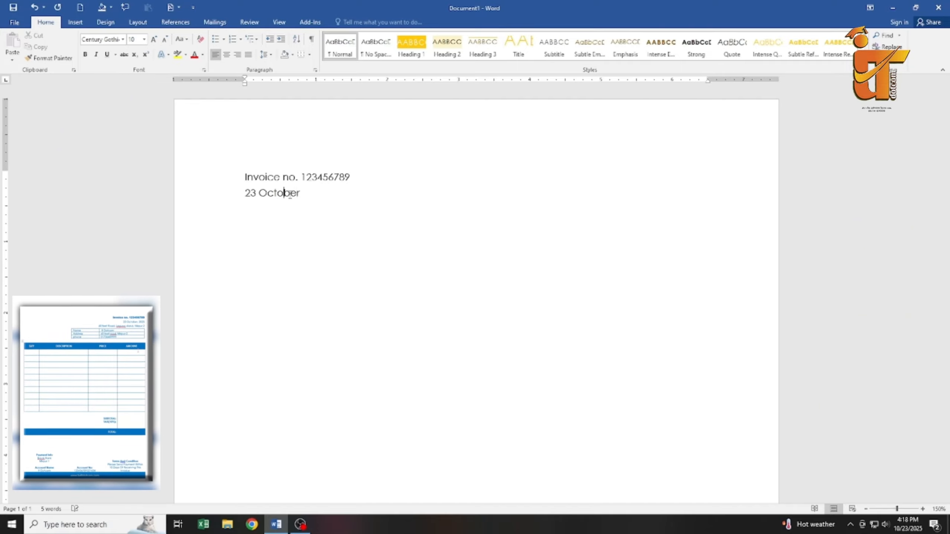
pyautogui.write('. 2025')
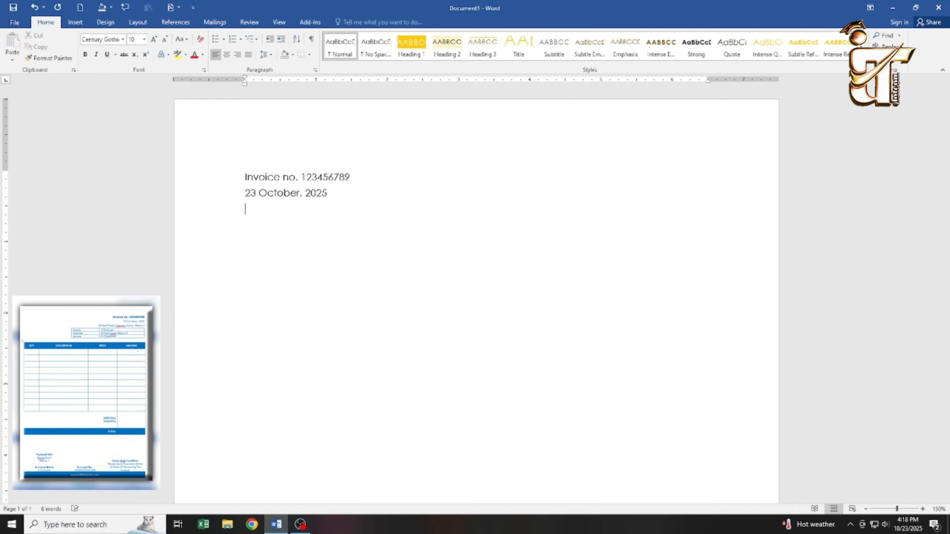
pyautogui.write('60 f')
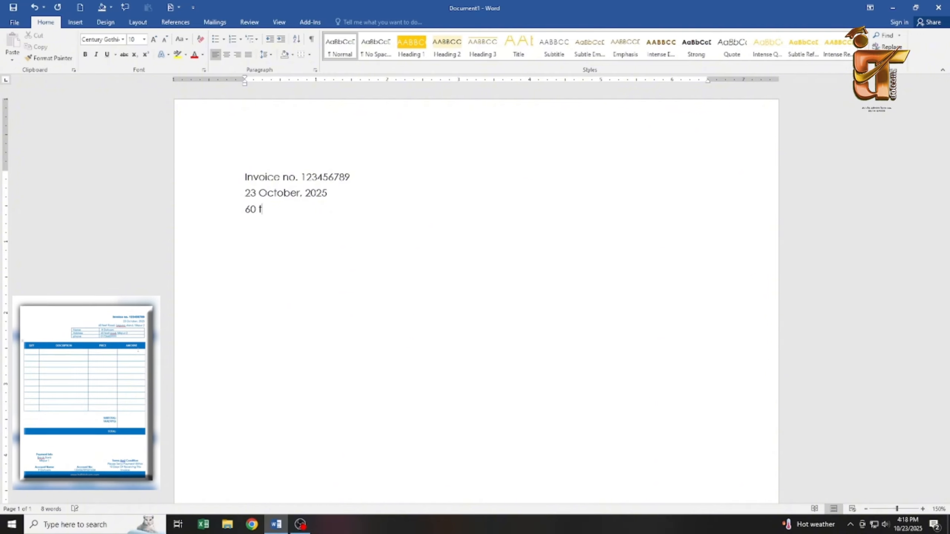
pyautogui.write('eet Road')
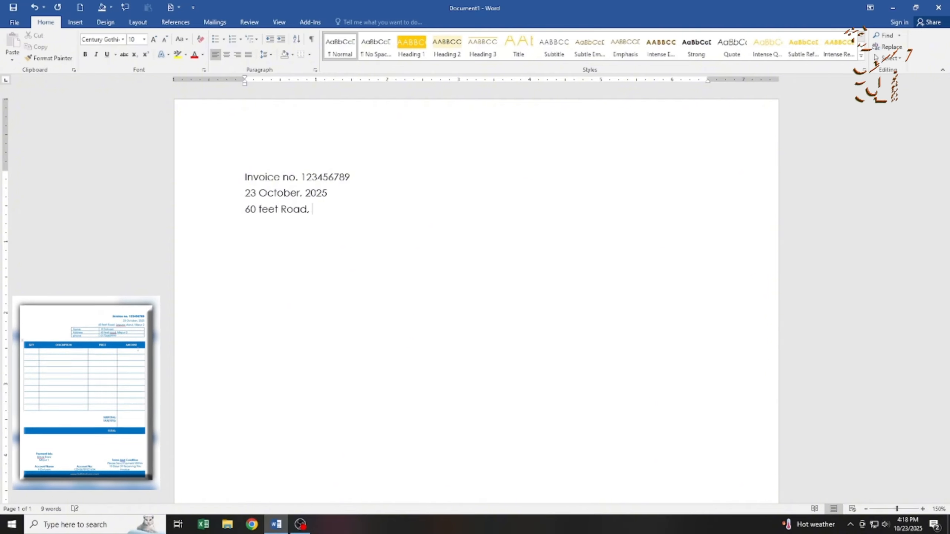
pyautogui.write(', Leguna stanf')
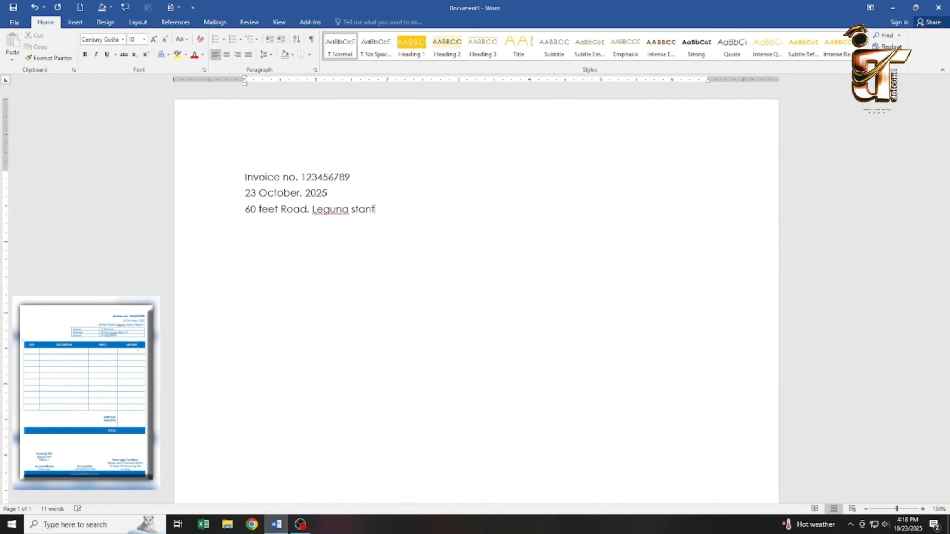
pyautogui.press('BackSpace')
pyautogui.write('d, Mirpur 2')
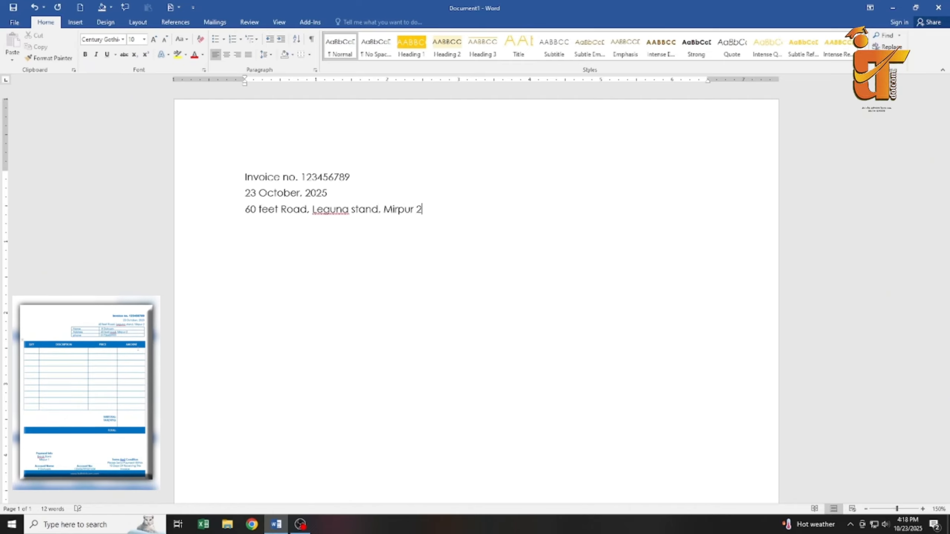
# Right-align the three header lines and set the invoice number line in bold Arial Black.
pyautogui.moveTo(424, 213); pyautogui.dragTo(245, 174)
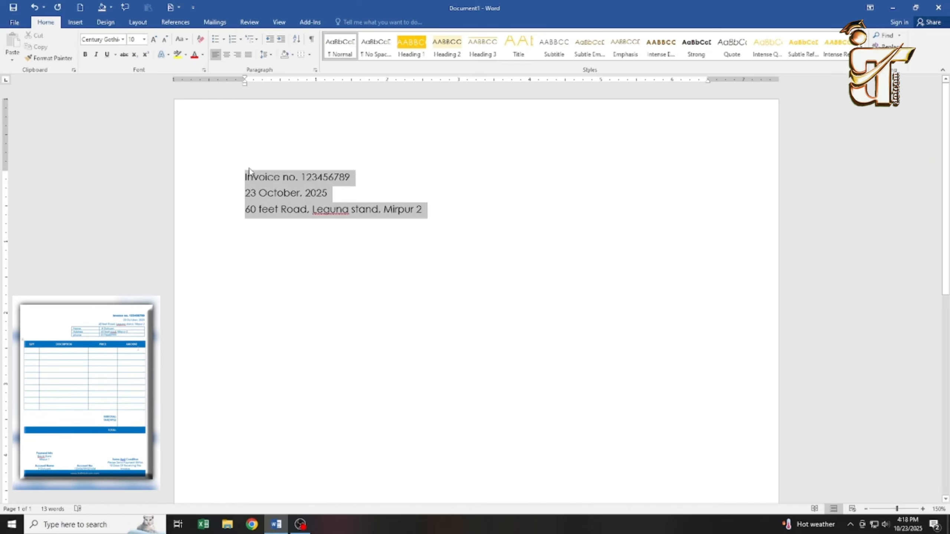
pyautogui.click(238, 54)
pyautogui.click(681, 177)
pyautogui.tripleClick(705, 177)
pyautogui.click(85, 54)
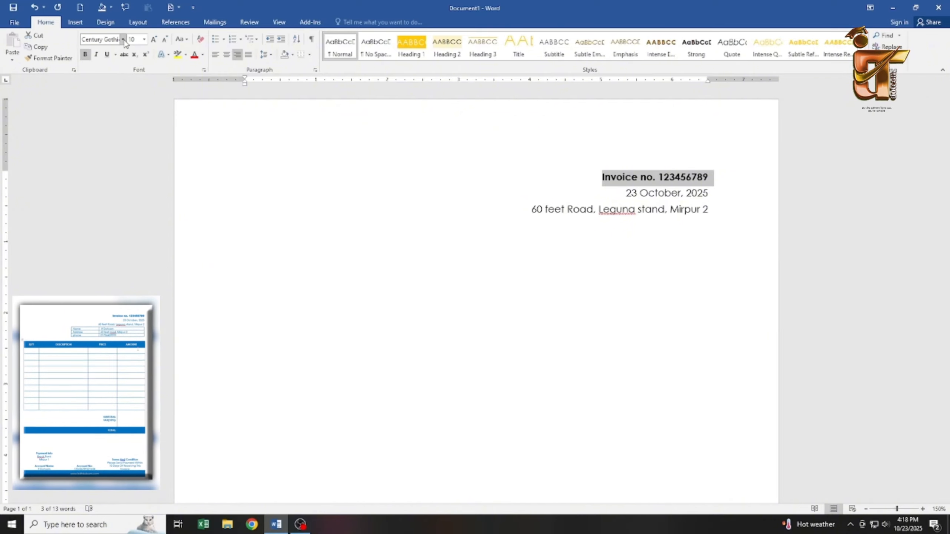
pyautogui.click(123, 39)
pyautogui.click(105, 149)
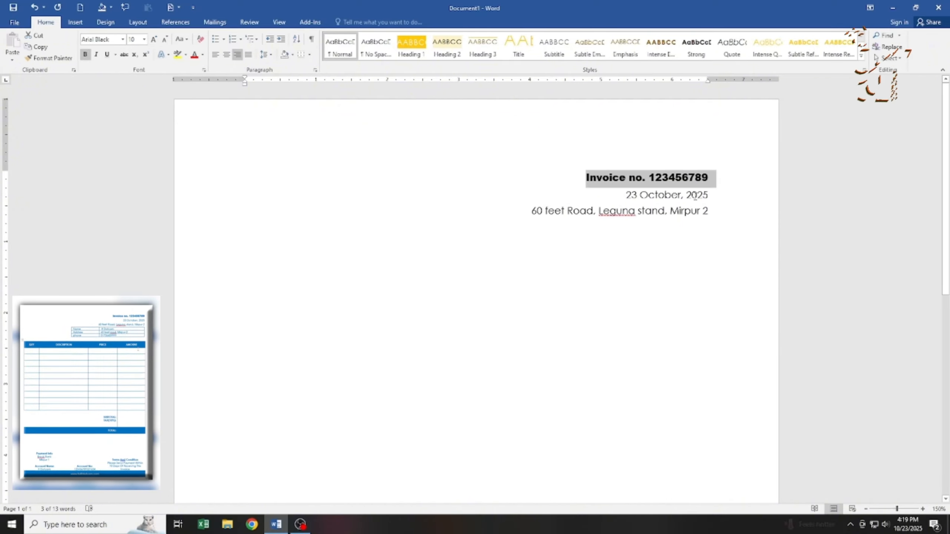
# Colour all three header lines blue.
pyautogui.moveTo(708, 211); pyautogui.dragTo(345, 89)
pyautogui.click(202, 54)
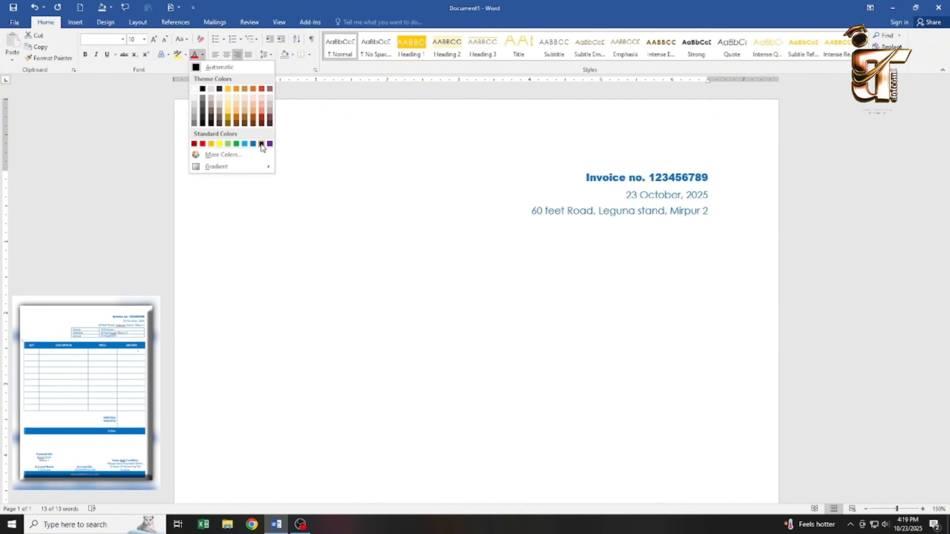
pyautogui.click(253, 146)
pyautogui.click(282, 250)
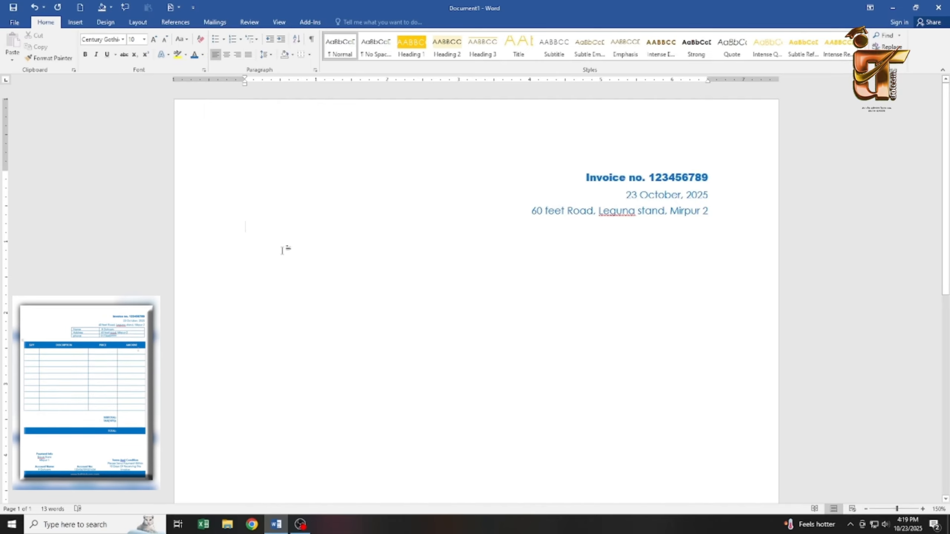
# Insert a two-column, three-row table and drag its left edge right to narrow it.
pyautogui.click(76, 22)
pyautogui.click(78, 46)
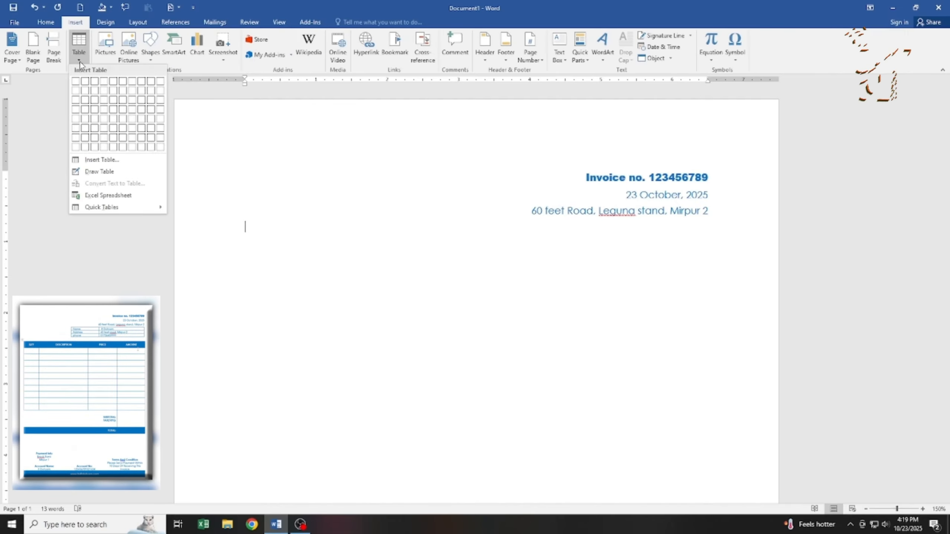
pyautogui.click(85, 100)
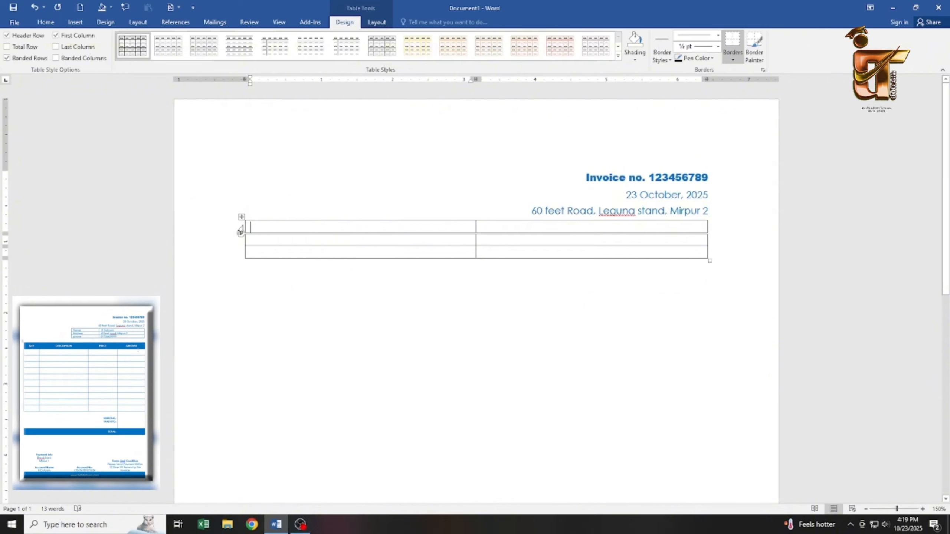
pyautogui.moveTo(241, 232); pyautogui.dragTo(391, 239)
pyautogui.moveTo(476, 245); pyautogui.dragTo(534, 247)
pyautogui.moveTo(391, 239); pyautogui.dragTo(427, 240)
# Enter the labels Name, Address and phone in the table's left column.
pyautogui.click(461, 227)
pyautogui.write('Name')
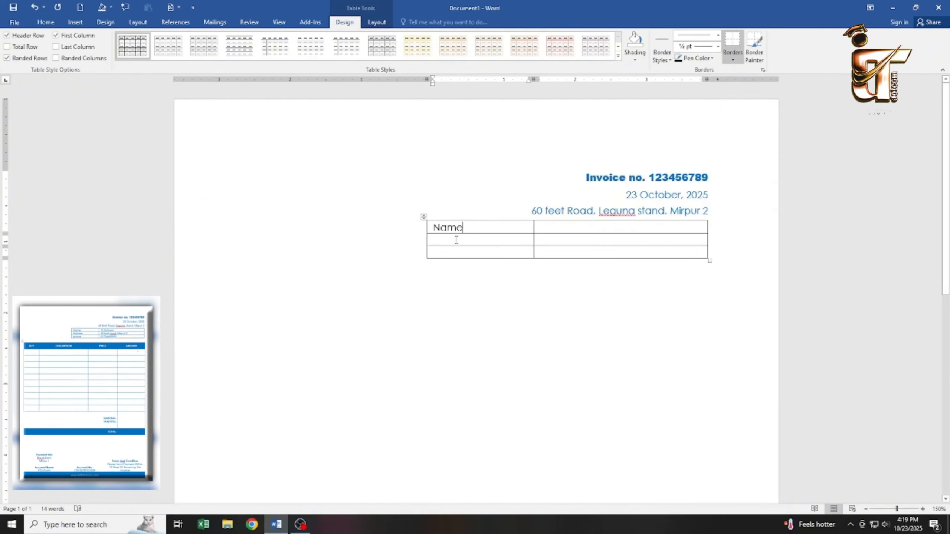
pyautogui.click(457, 240)
pyautogui.write('Address')
pyautogui.press('Down')
pyautogui.write('phone')
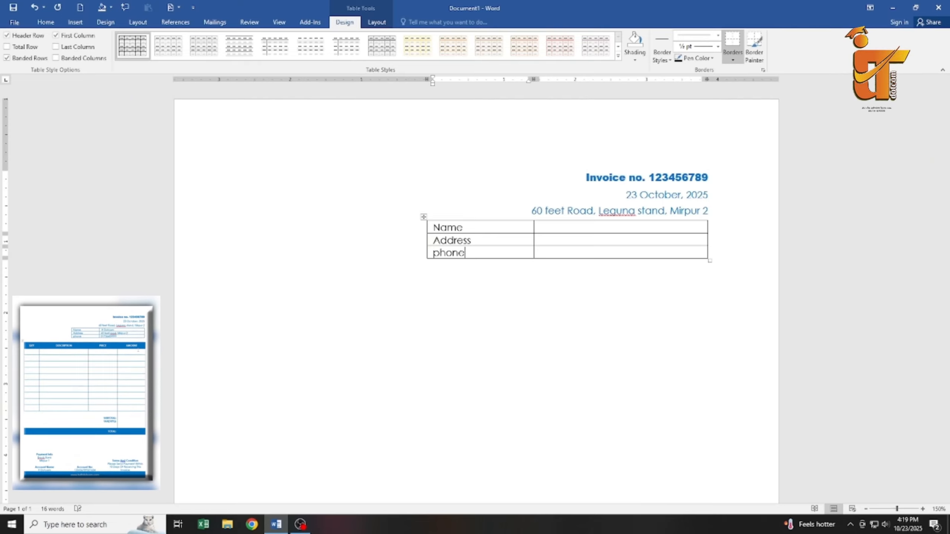
pyautogui.press('Up')
pyautogui.press('Up')
pyautogui.press('Right')
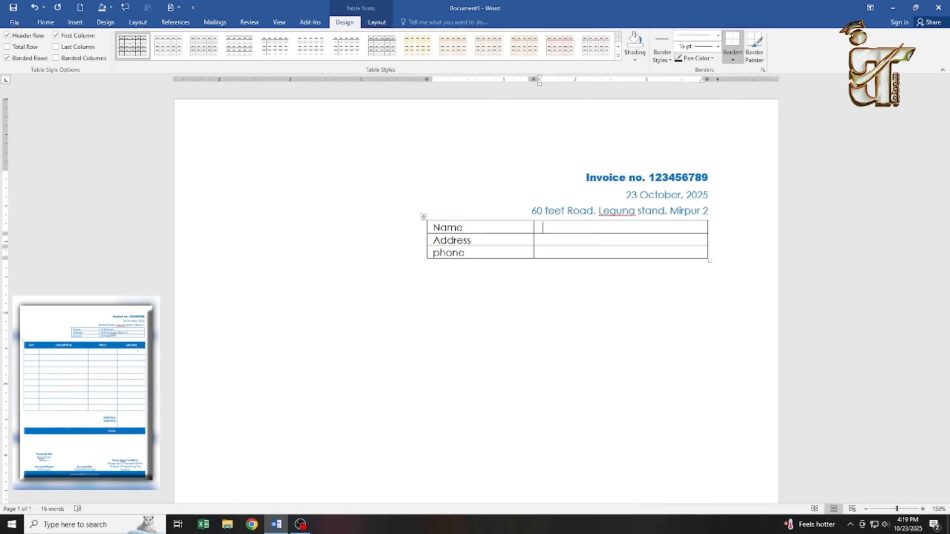
# Fill in the company name It Dotcom, its street address and phone number beside the labels.
pyautogui.write('It Dotcom')
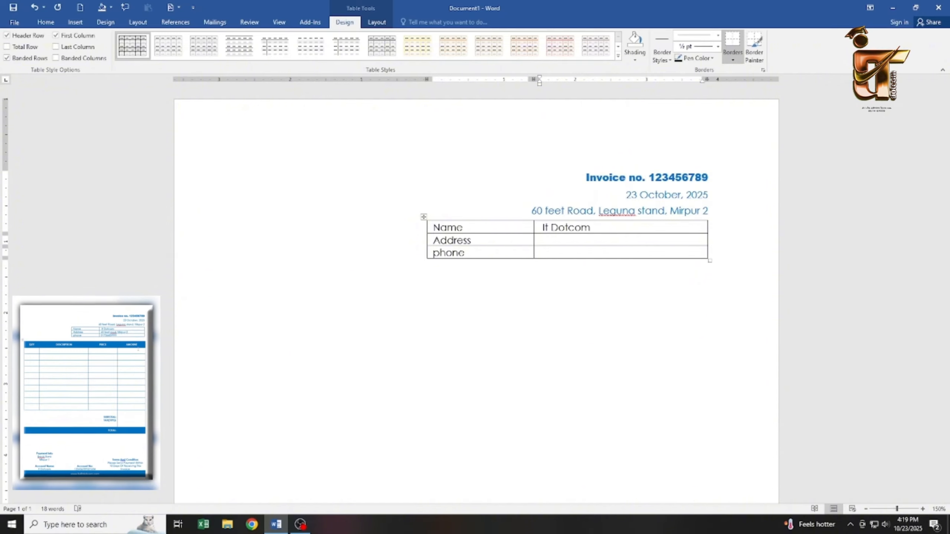
pyautogui.click(550, 242)
pyautogui.write('60 feet raod, Mi')
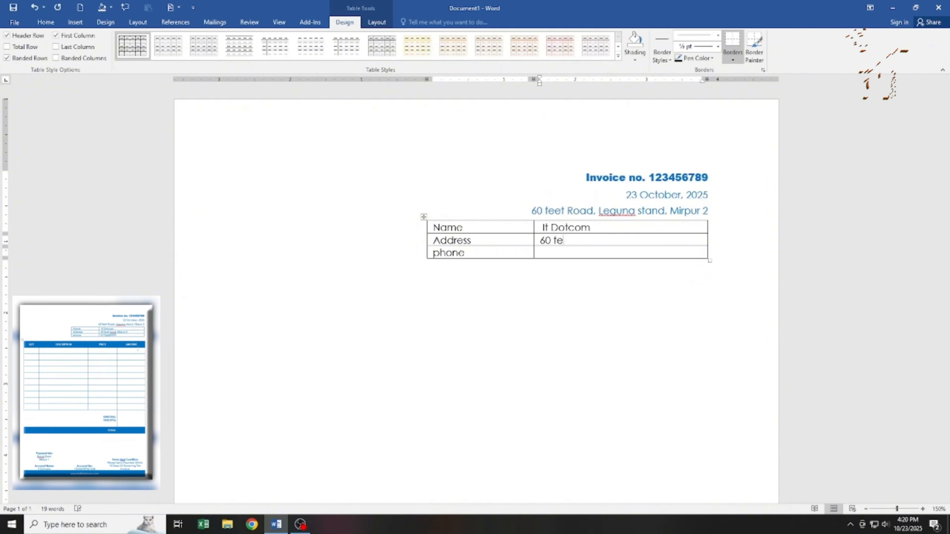
pyautogui.write('rpur-2')
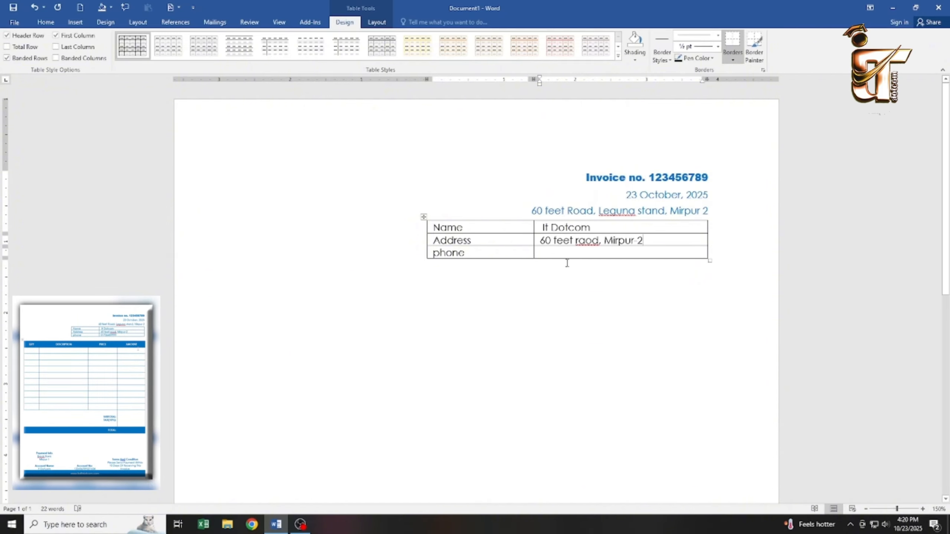
pyautogui.click(569, 252)
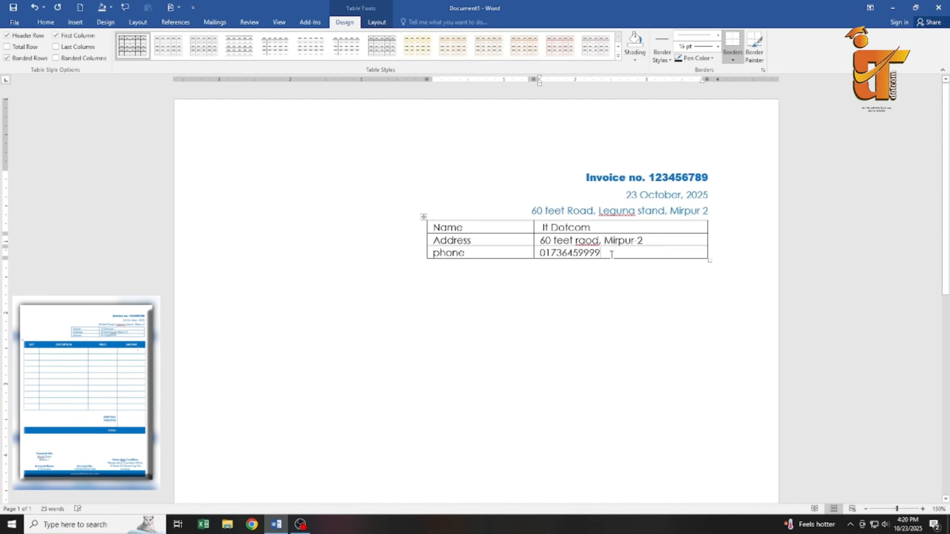
pyautogui.click(462, 288)
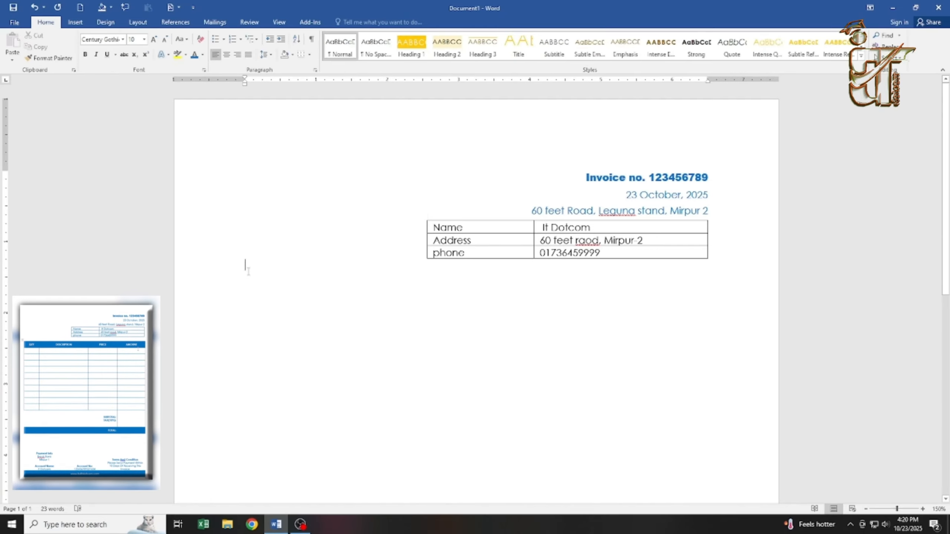
# Insert a 4-column, 15-row table on a new line below the details and enlarge it.
pyautogui.click(75, 22)
pyautogui.click(79, 47)
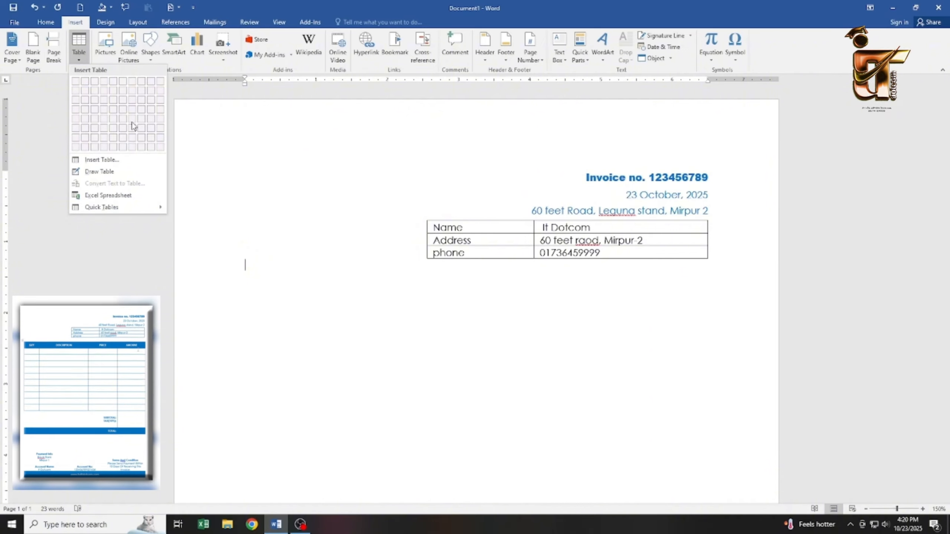
pyautogui.click(291, 265)
pyautogui.press('Return')
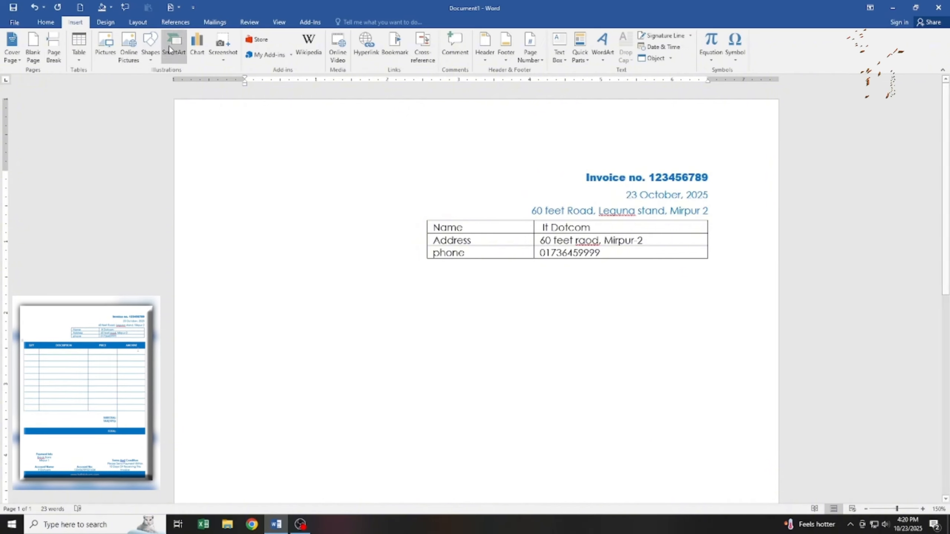
pyautogui.click(81, 56)
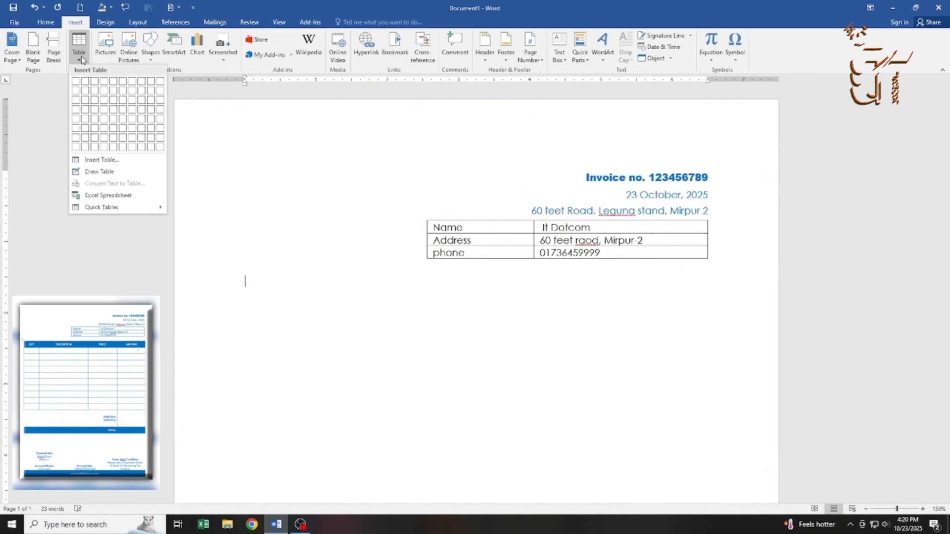
pyautogui.click(101, 160)
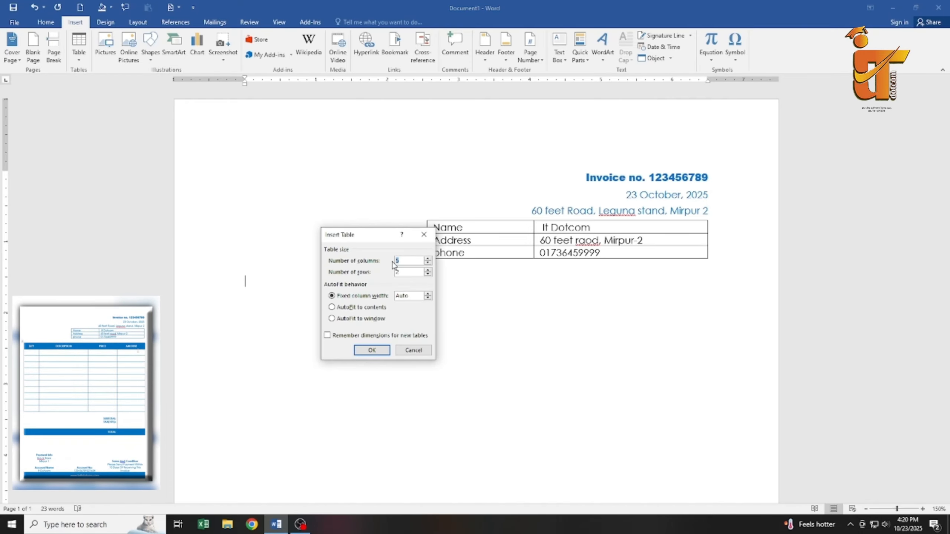
pyautogui.press('Return')
pyautogui.scroll(-3, 564, 314)
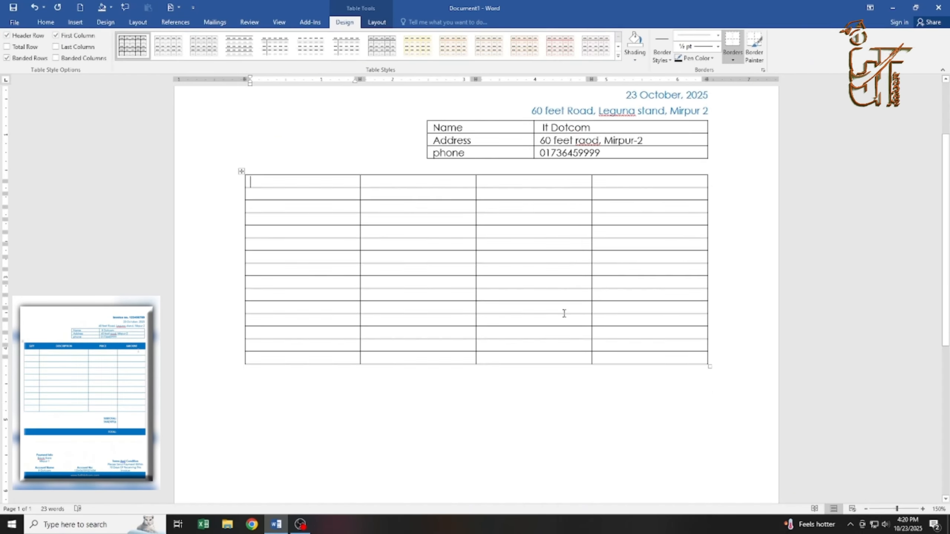
pyautogui.moveTo(711, 360); pyautogui.dragTo(707, 402)
pyautogui.scroll(1, 375, 299)
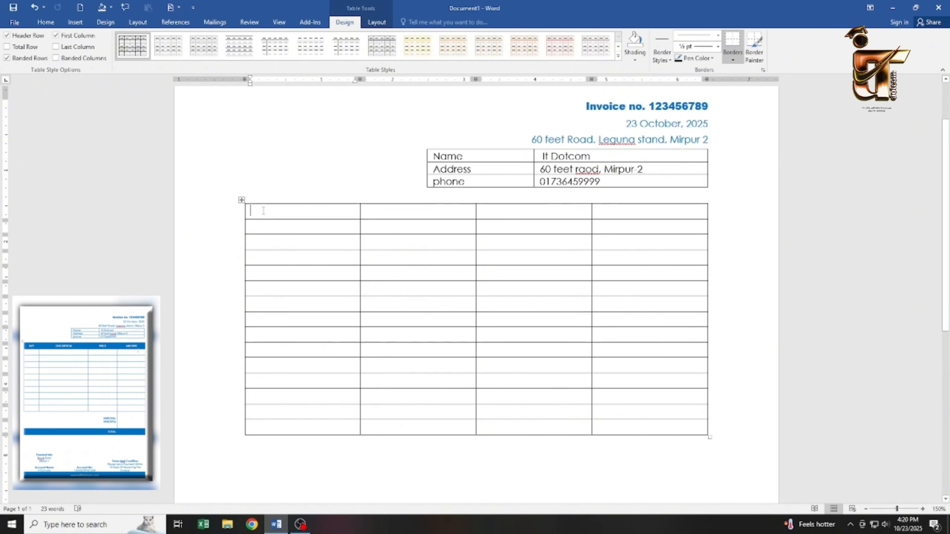
# Shade the item table's top row blue.
pyautogui.moveTo(250, 211); pyautogui.dragTo(696, 212)
pyautogui.click(637, 62)
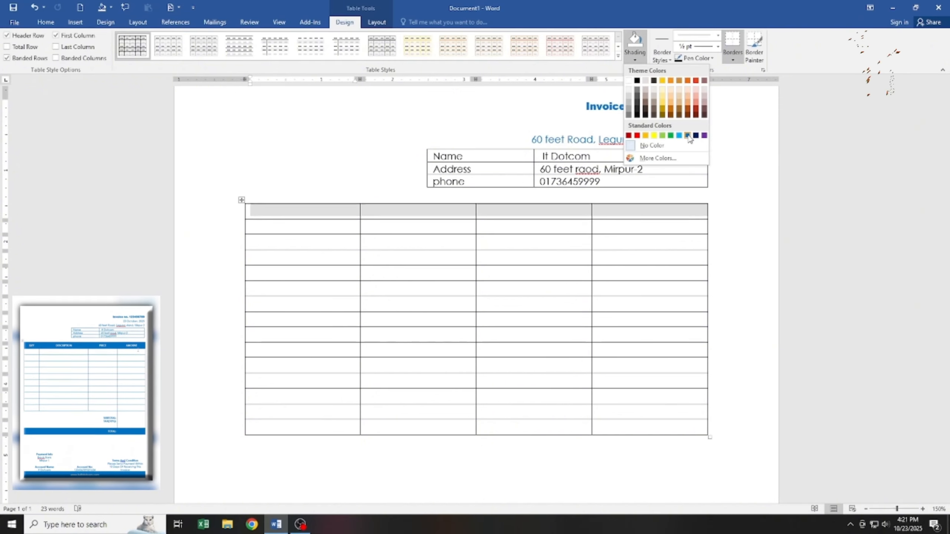
pyautogui.click(686, 134)
pyautogui.click(324, 217)
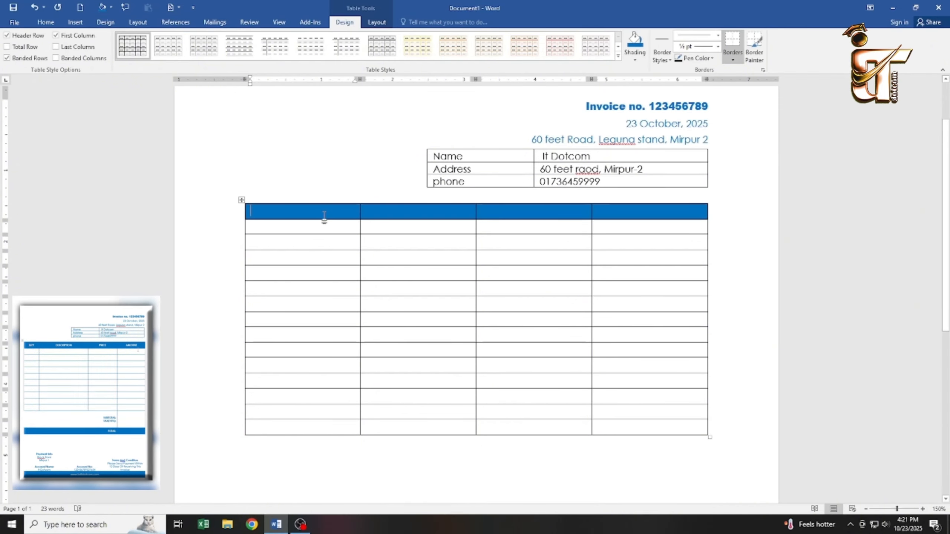
# Give the customer details table blue All Borders.
pyautogui.click(484, 154)
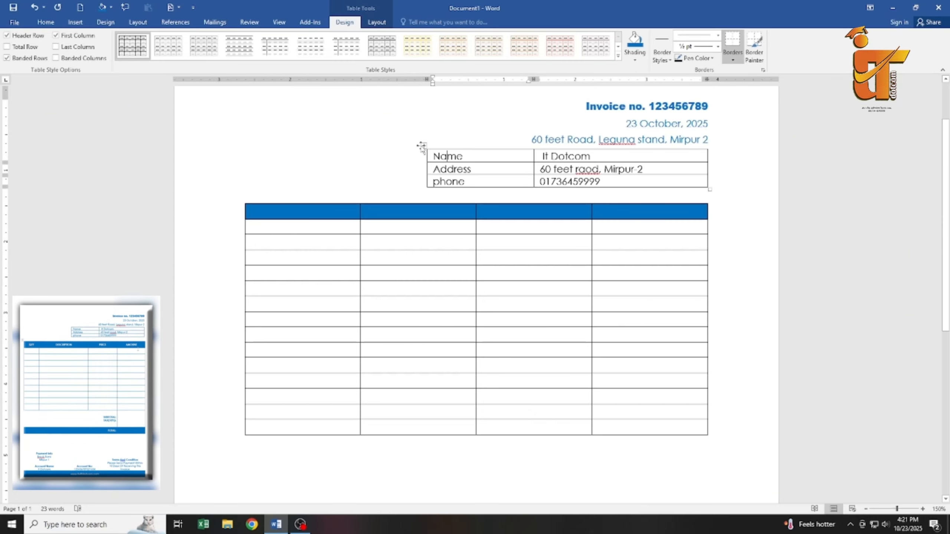
pyautogui.click(424, 146)
pyautogui.click(699, 58)
pyautogui.click(735, 147)
pyautogui.click(734, 60)
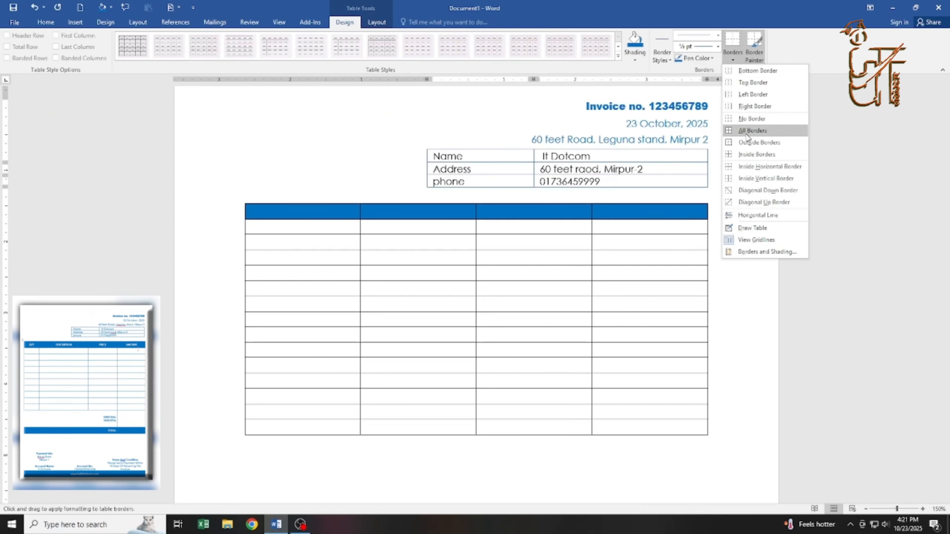
pyautogui.click(753, 129)
# Apply the same blue All Borders to the item table.
pyautogui.click(288, 222)
pyautogui.click(242, 200)
pyautogui.click(733, 56)
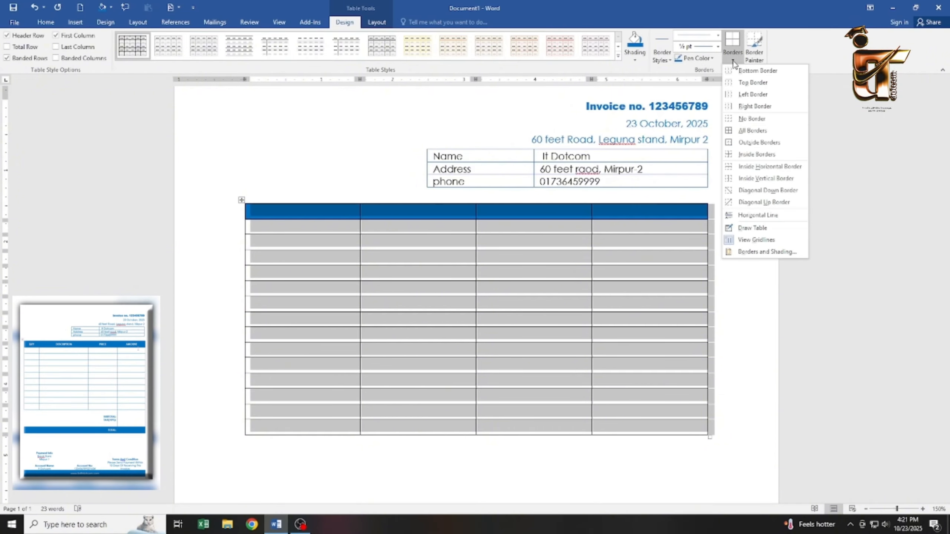
pyautogui.click(753, 133)
pyautogui.click(425, 226)
pyautogui.moveTo(659, 183); pyautogui.dragTo(307, 123)
pyautogui.click(46, 22)
pyautogui.click(202, 54)
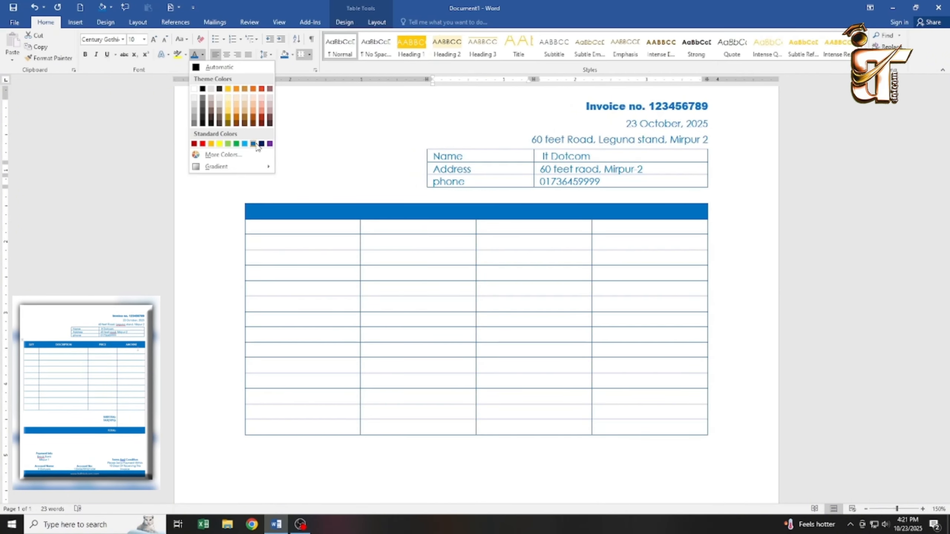
# Type the headings QTY, DESCRIPTION, PRICE and AMOUNT across the blue header row.
pyautogui.click(290, 237)
pyautogui.click(303, 211)
pyautogui.write('QR')
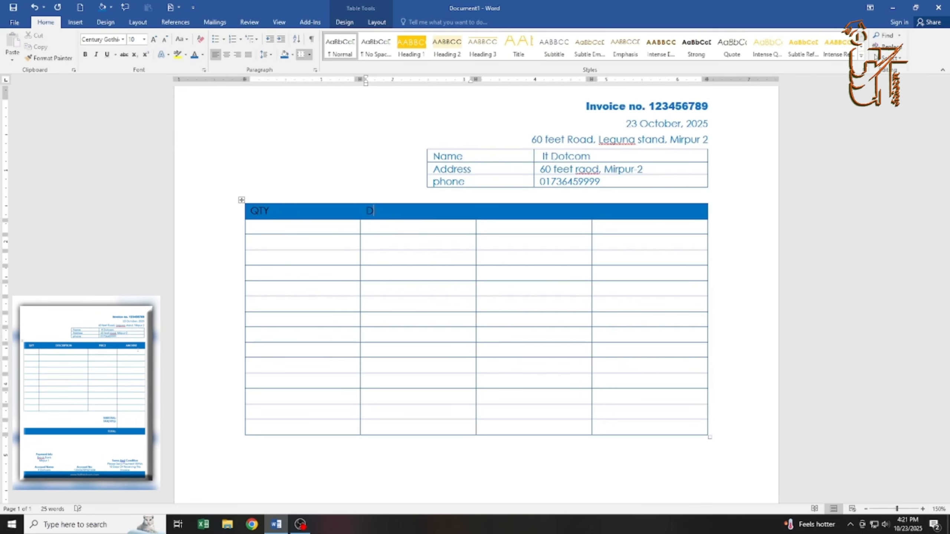
pyautogui.write('Y')
pyautogui.press('Tab')
pyautogui.write('DESCT')
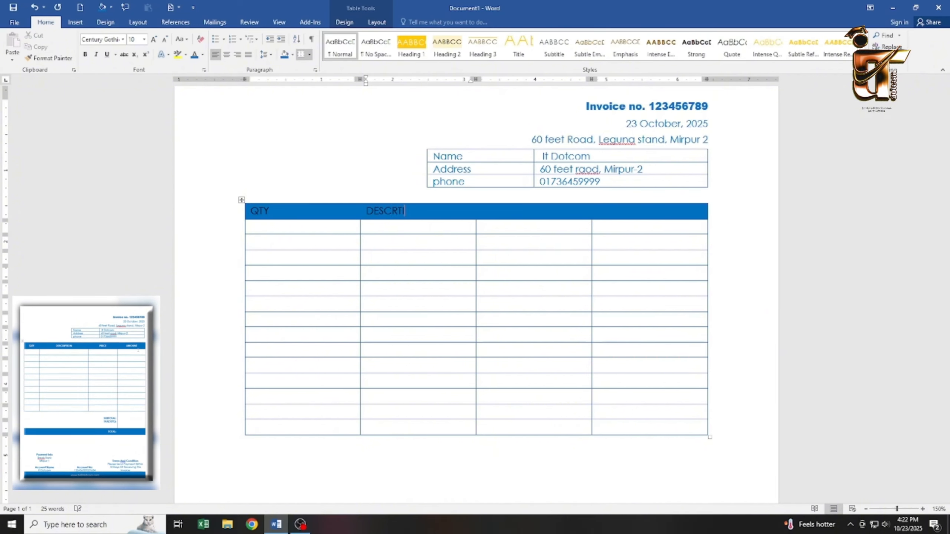
pyautogui.write('PTIOPRICE')
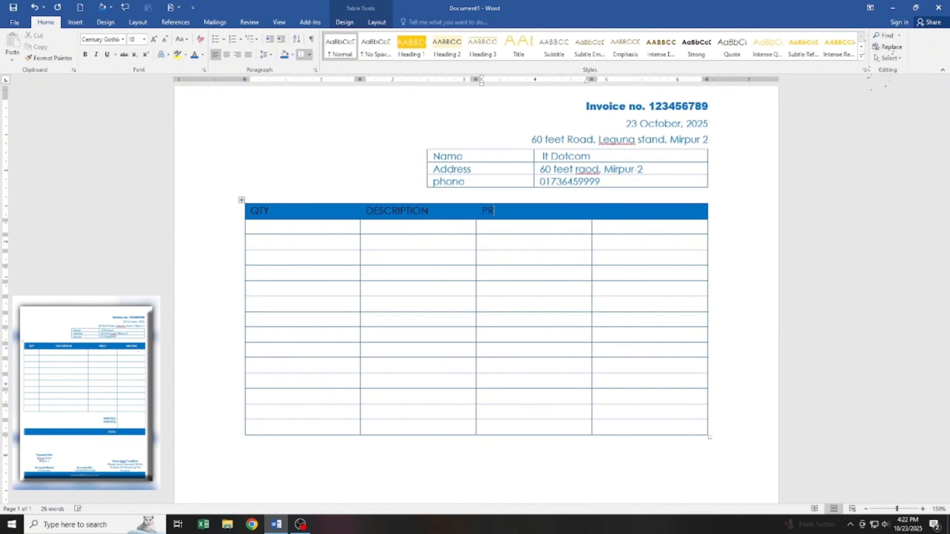
pyautogui.press('Tab')
pyautogui.write('AMOUNT')
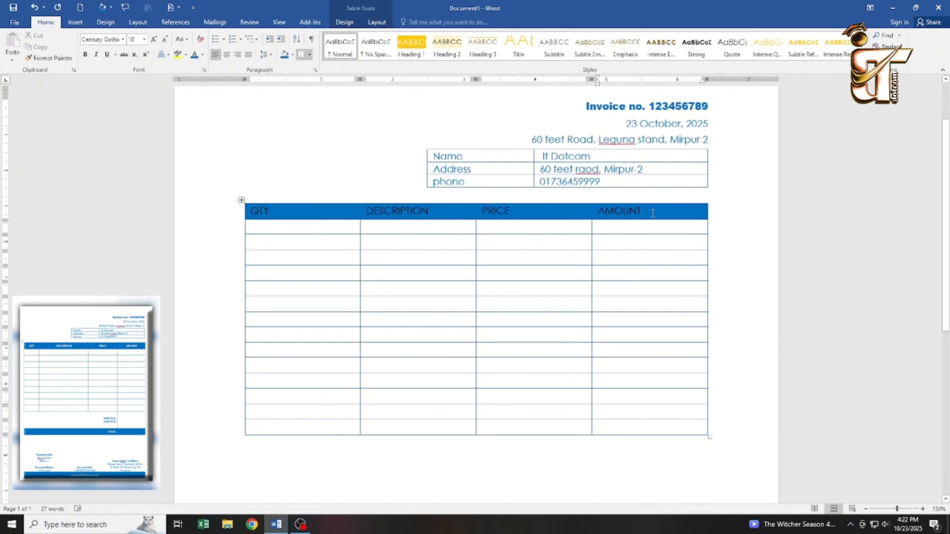
# Make the headings bold with Automatic font colour so they show white.
pyautogui.moveTo(653, 212); pyautogui.dragTo(259, 212)
pyautogui.click(85, 55)
pyautogui.click(202, 55)
pyautogui.click(219, 68)
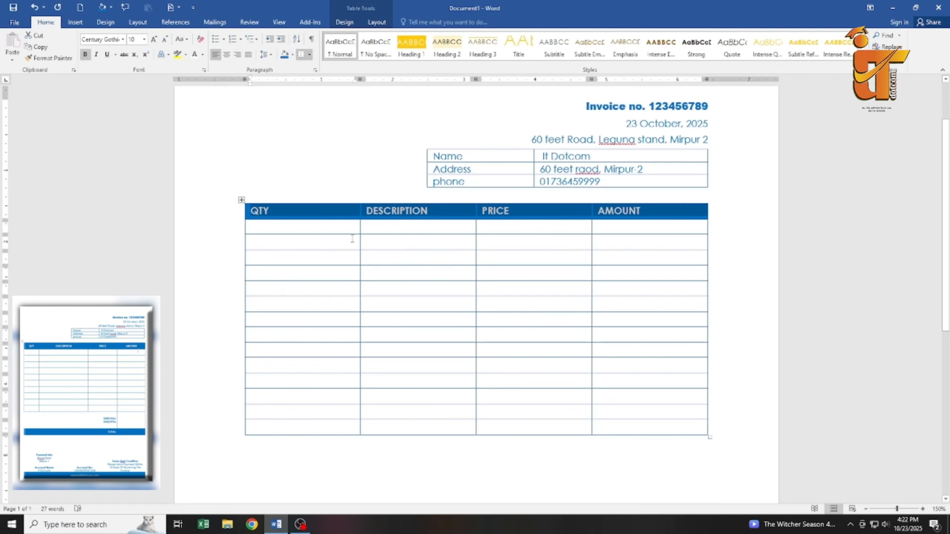
# Centre the column headings in their cells.
pyautogui.click(377, 22)
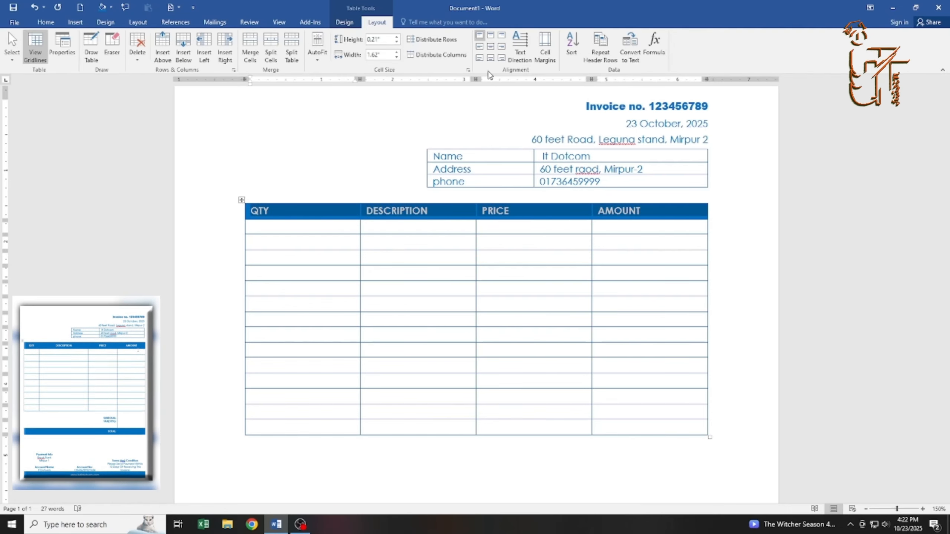
pyautogui.click(491, 47)
pyautogui.click(387, 342)
# Narrow QTY, widen DESCRIPTION and PRICE, and make a lower row much taller.
pyautogui.moveTo(360, 350); pyautogui.dragTo(303, 346)
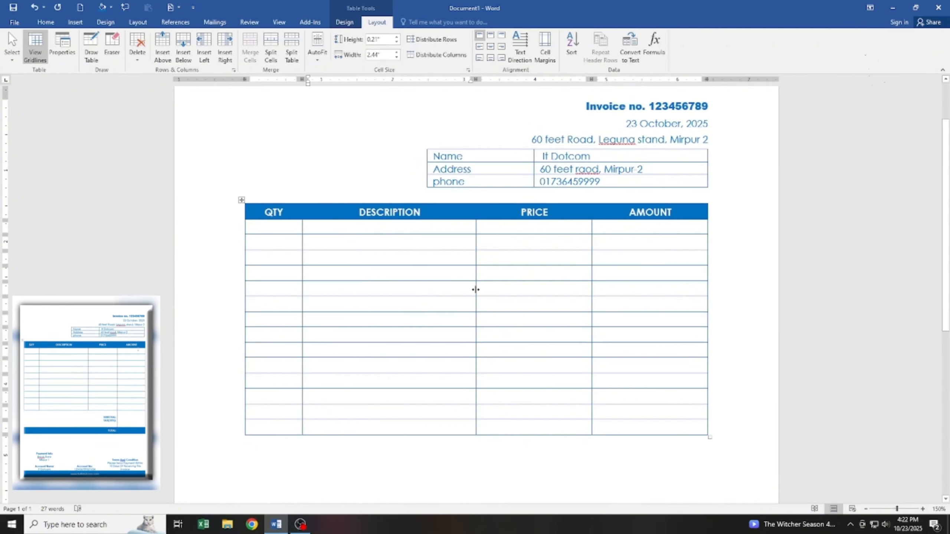
pyautogui.moveTo(475, 290); pyautogui.dragTo(490, 290)
pyautogui.moveTo(591, 298); pyautogui.dragTo(600, 324)
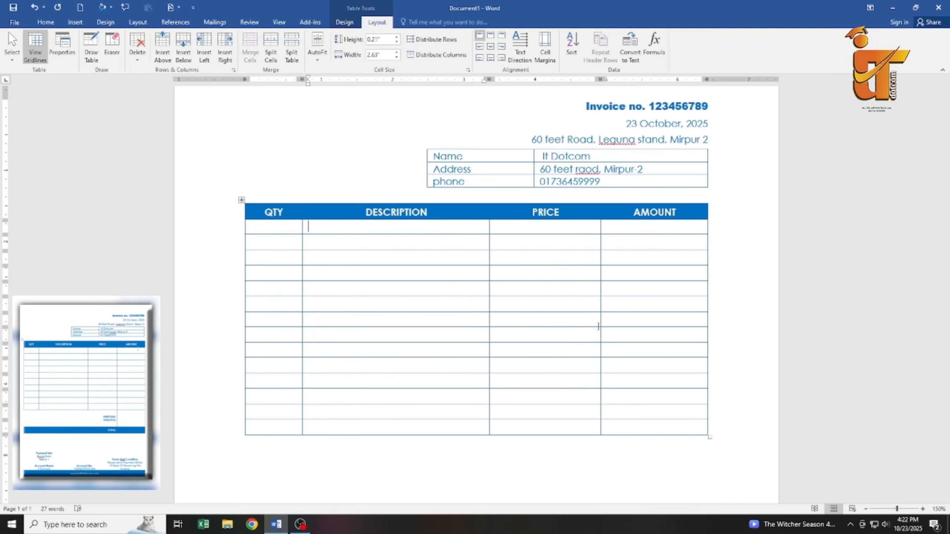
pyautogui.click(598, 326)
pyautogui.moveTo(547, 389); pyautogui.dragTo(282, 395)
# Merge the tall row's first three cells and type SUBTOTAL: and TAX(10%): on two lines.
pyautogui.click(249, 47)
pyautogui.click(562, 403)
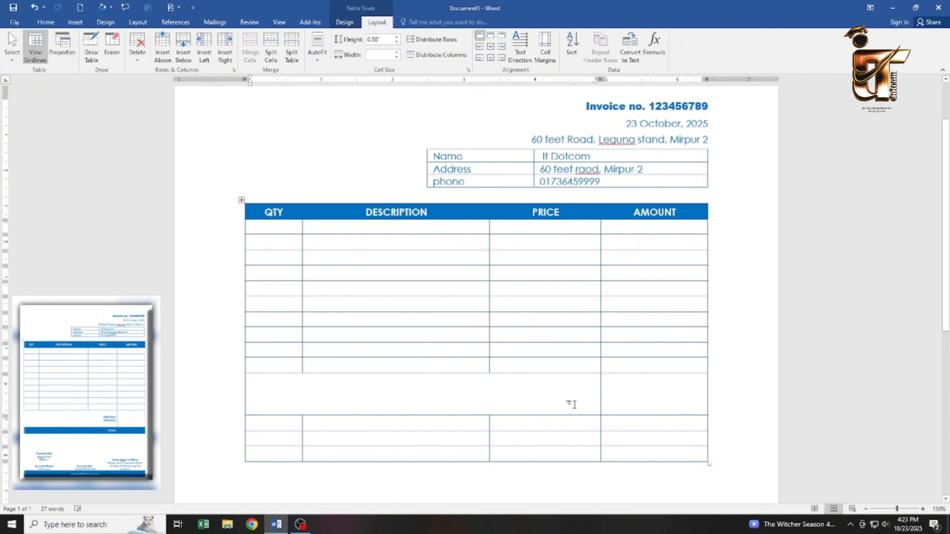
pyautogui.write('SUBTOTAL:')
pyautogui.press('Return')
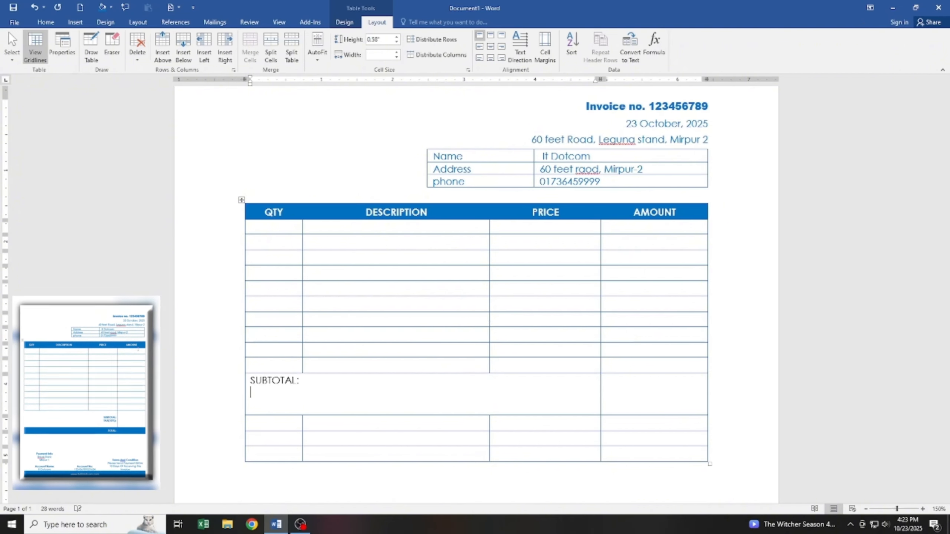
pyautogui.write('TAX(10)')
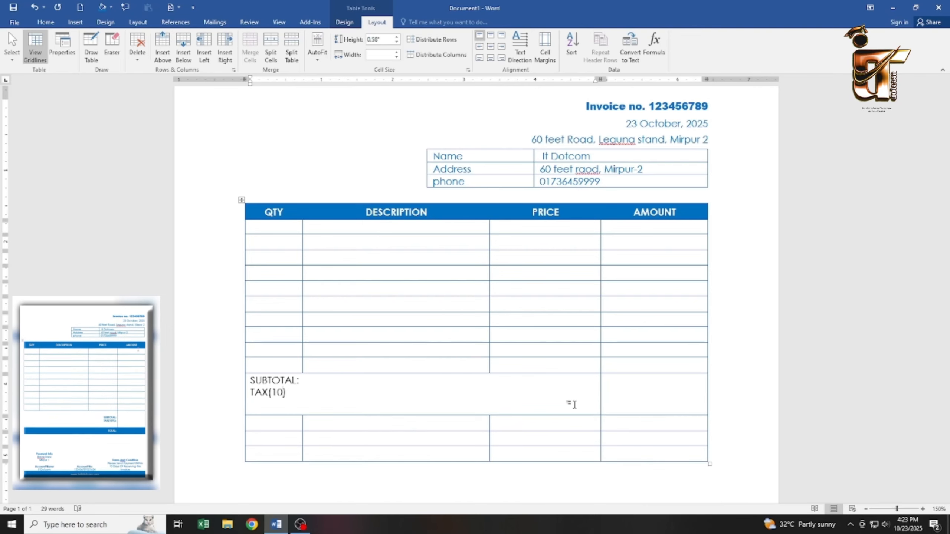
pyautogui.press('Left')
pyautogui.write('%')
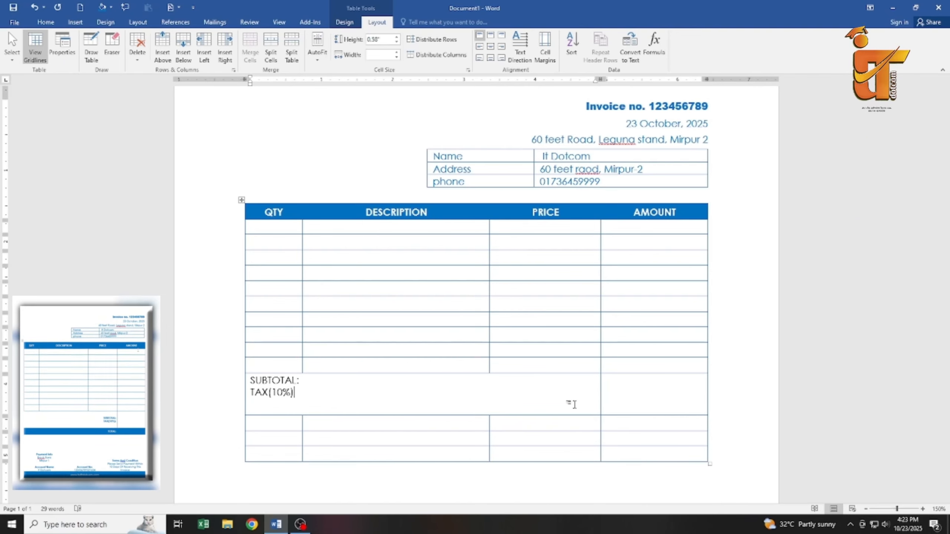
# Make the SUBTOTAL: and TAX(10%): labels right-aligned, bold and blue.
pyautogui.moveTo(299, 393); pyautogui.dragTo(249, 381)
pyautogui.click(502, 47)
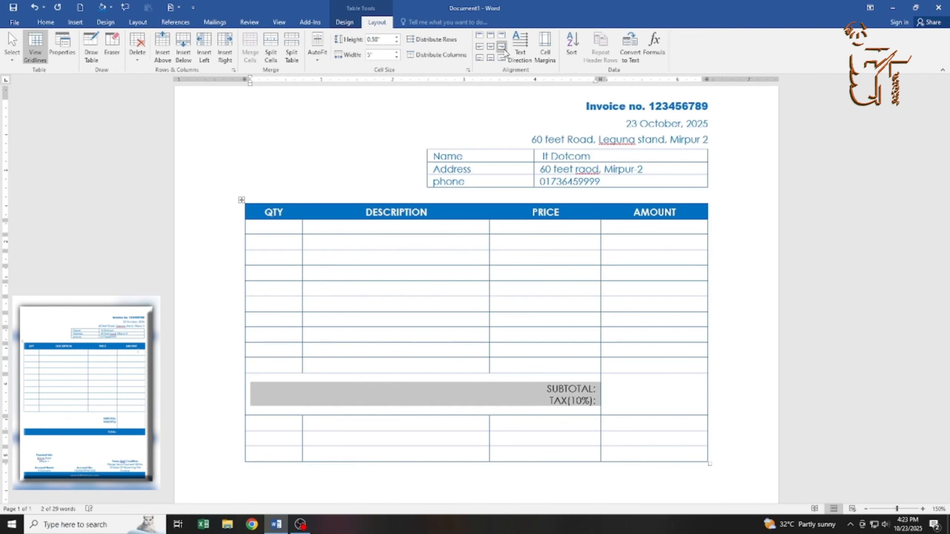
pyautogui.click(45, 22)
pyautogui.hotkey('ctrl', 'b')
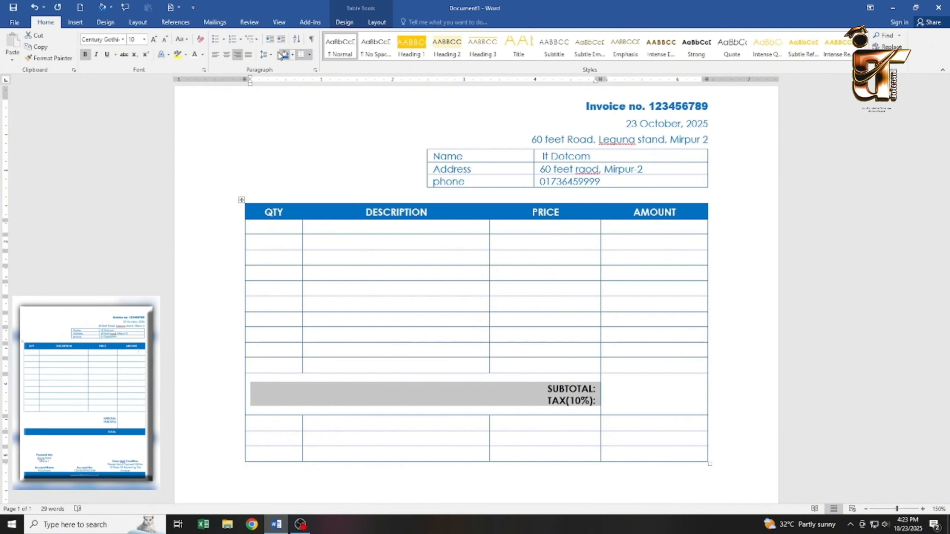
pyautogui.click(203, 54)
pyautogui.click(253, 143)
pyautogui.click(560, 401)
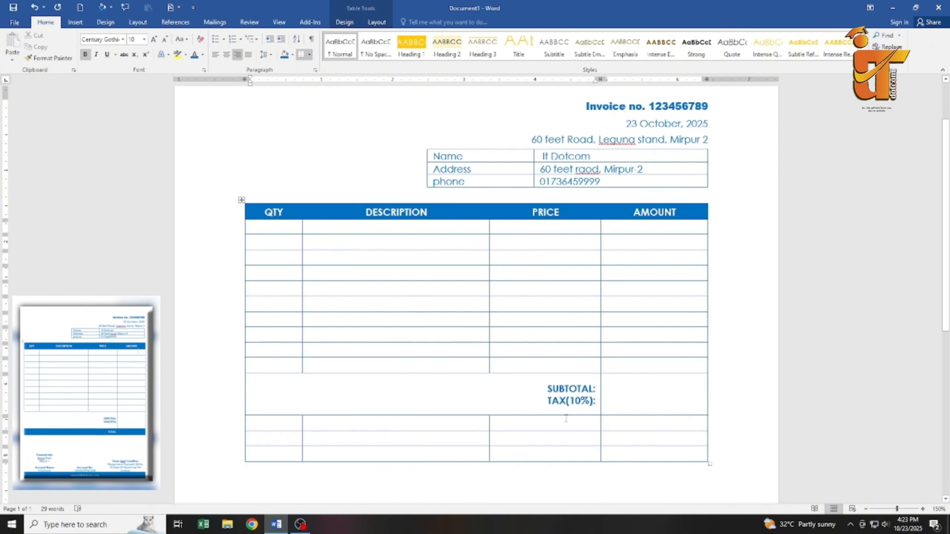
pyautogui.moveTo(580, 424); pyautogui.dragTo(258, 423)
# Merge the three cells below the tax line and add a bold, right-aligned TOTAL: label.
pyautogui.click(376, 21)
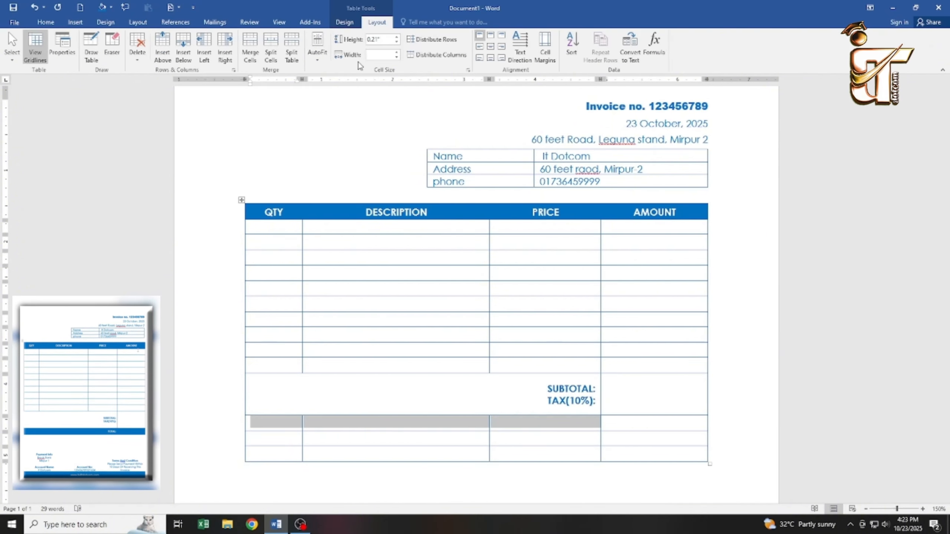
pyautogui.click(249, 47)
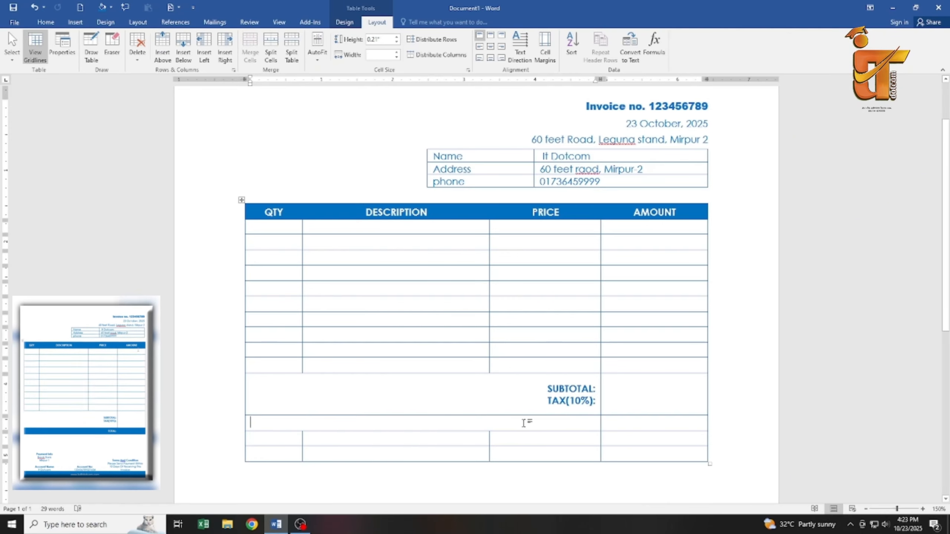
pyautogui.write('TOTAL:')
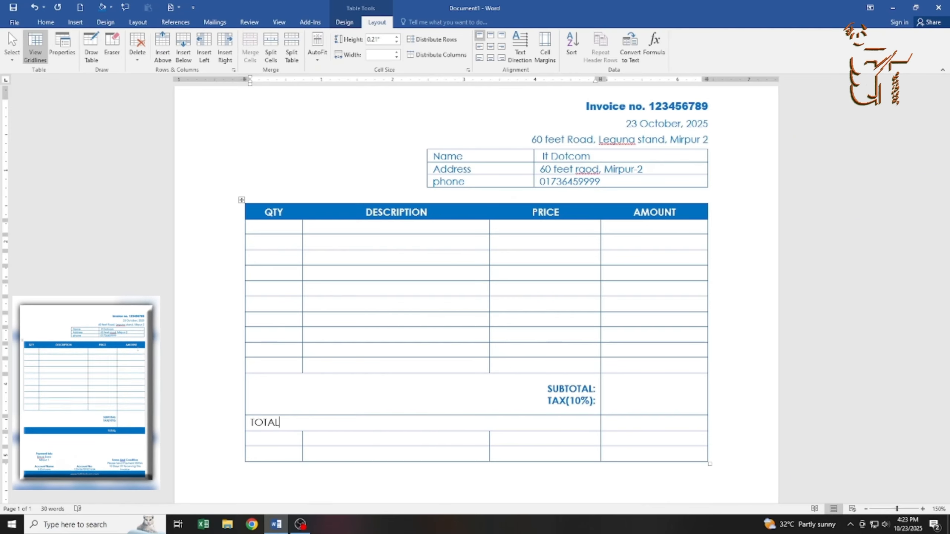
pyautogui.click(502, 48)
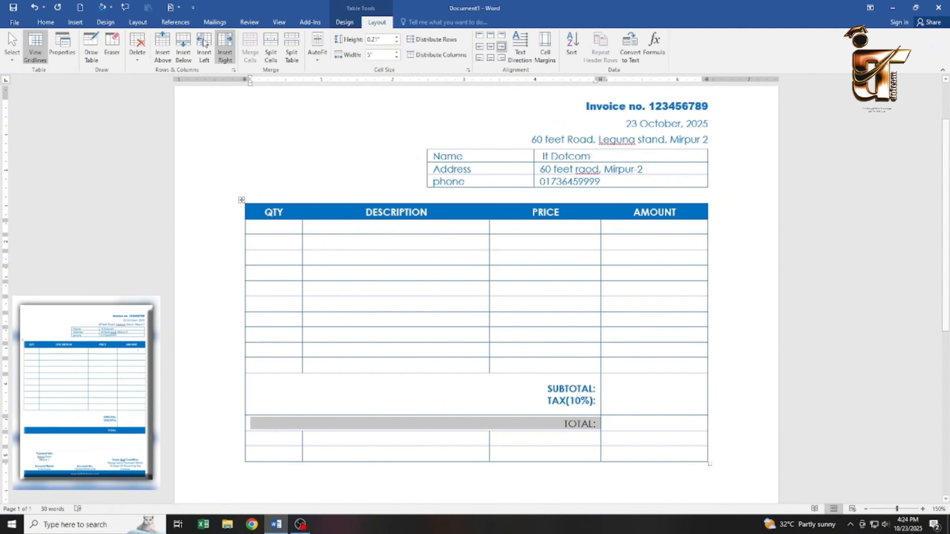
pyautogui.click(45, 22)
pyautogui.click(85, 55)
# Shade the whole TOTAL row blue and make its text white.
pyautogui.moveTo(660, 420); pyautogui.dragTo(497, 425)
pyautogui.click(345, 21)
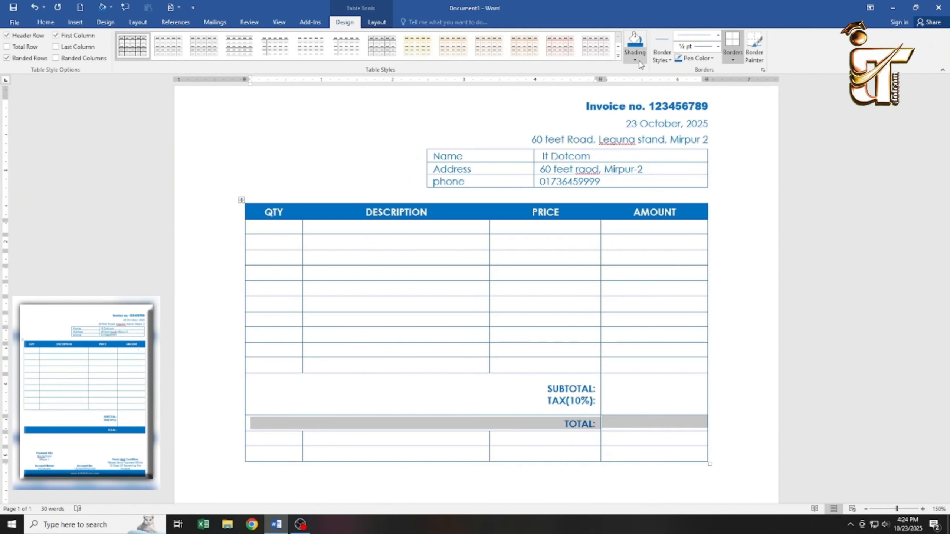
pyautogui.click(635, 60)
pyautogui.click(649, 75)
pyautogui.click(46, 22)
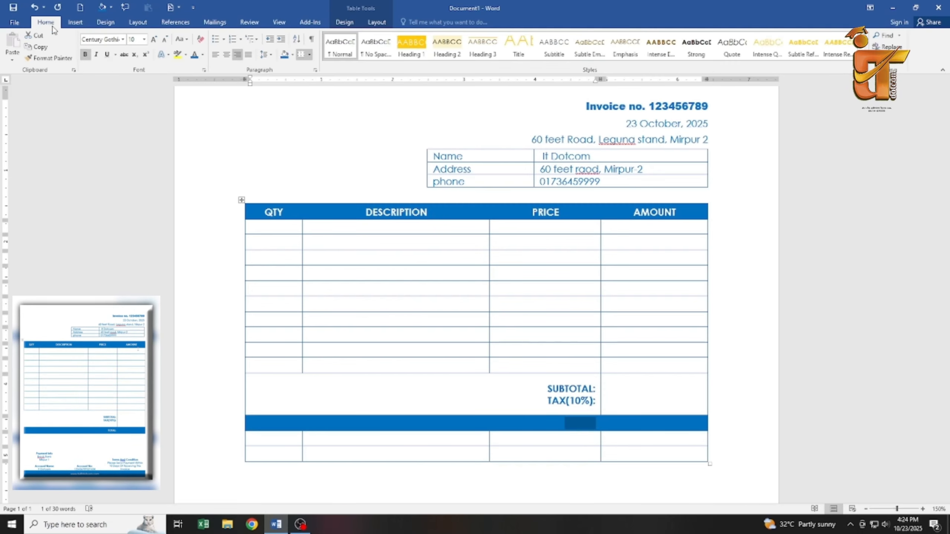
pyautogui.click(202, 54)
pyautogui.click(194, 88)
pyautogui.click(570, 441)
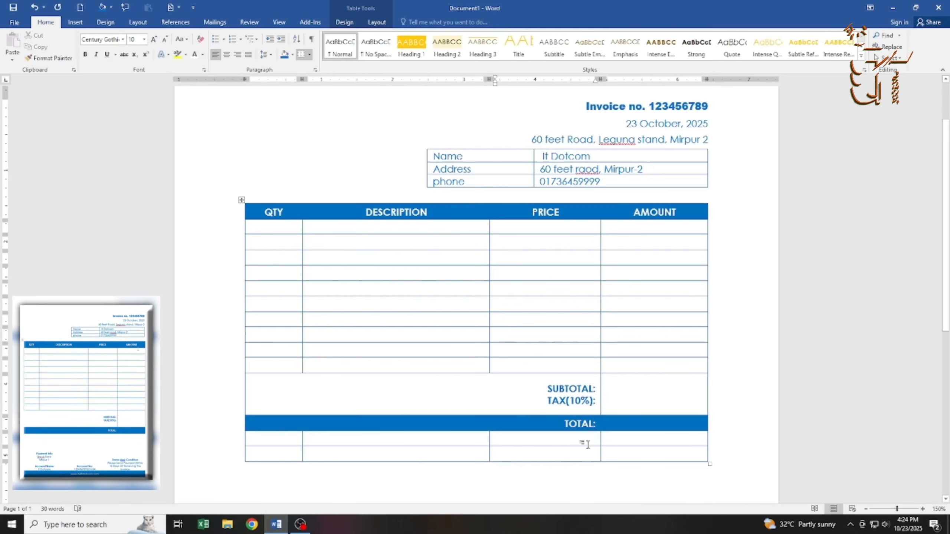
pyautogui.moveTo(584, 446); pyautogui.dragTo(560, 345)
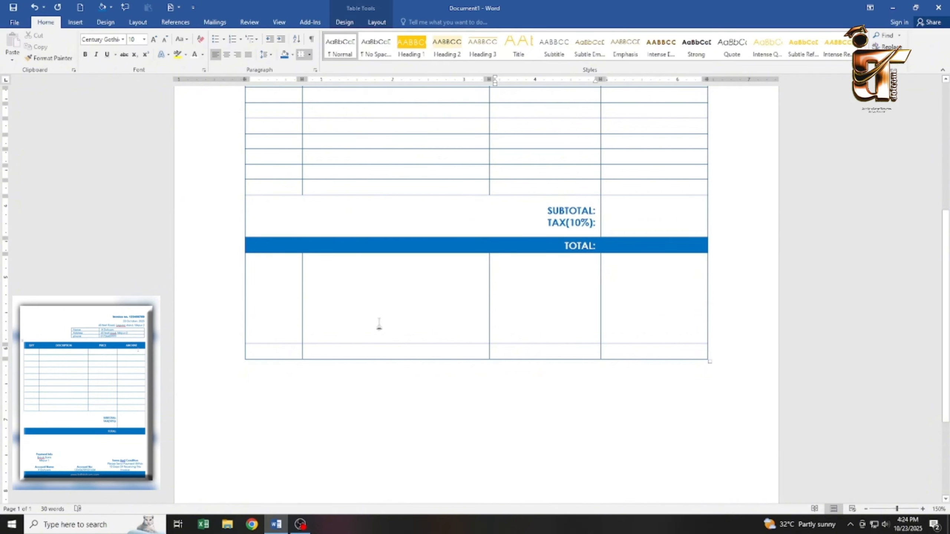
# Merge the row below TOTAL into one cell, then split it into three columns.
pyautogui.moveTo(282, 309); pyautogui.dragTo(643, 304)
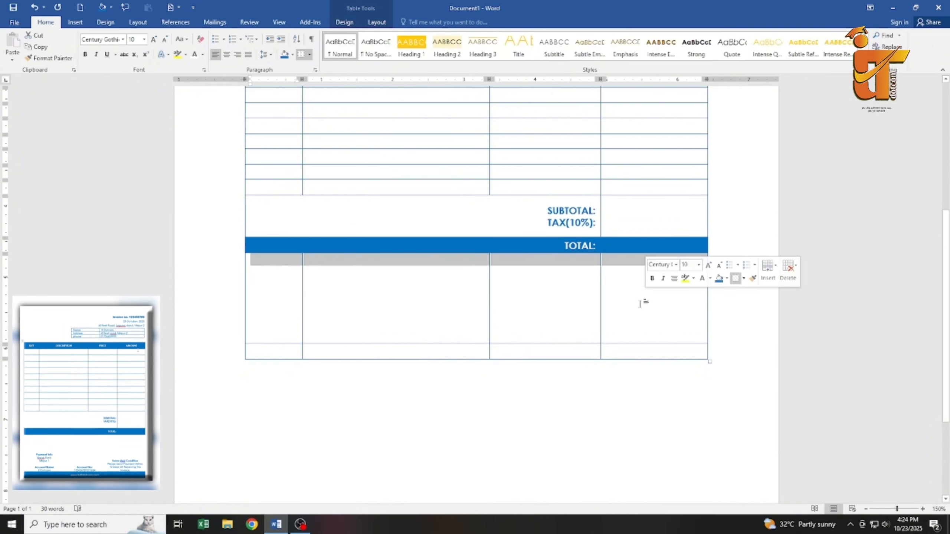
pyautogui.click(377, 21)
pyautogui.click(249, 47)
pyautogui.click(387, 303)
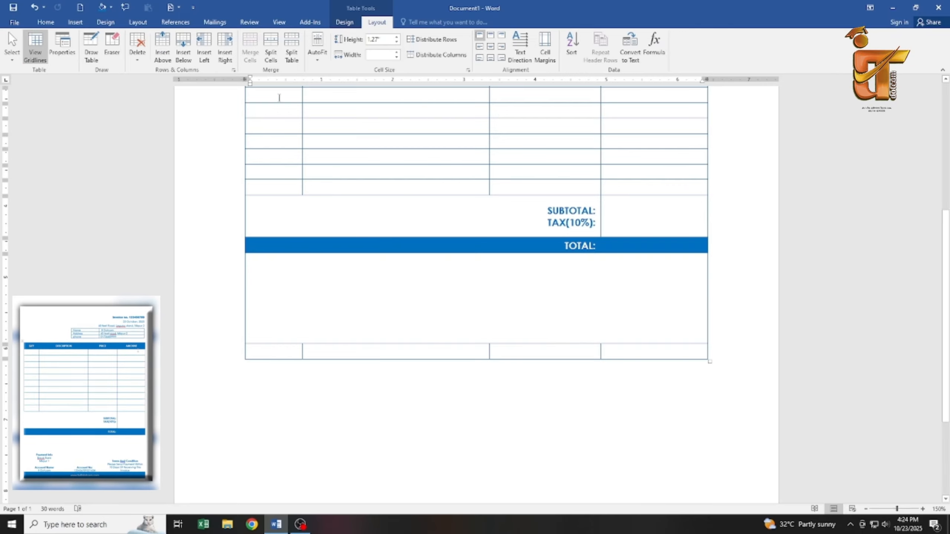
pyautogui.click(271, 47)
pyautogui.click(459, 277)
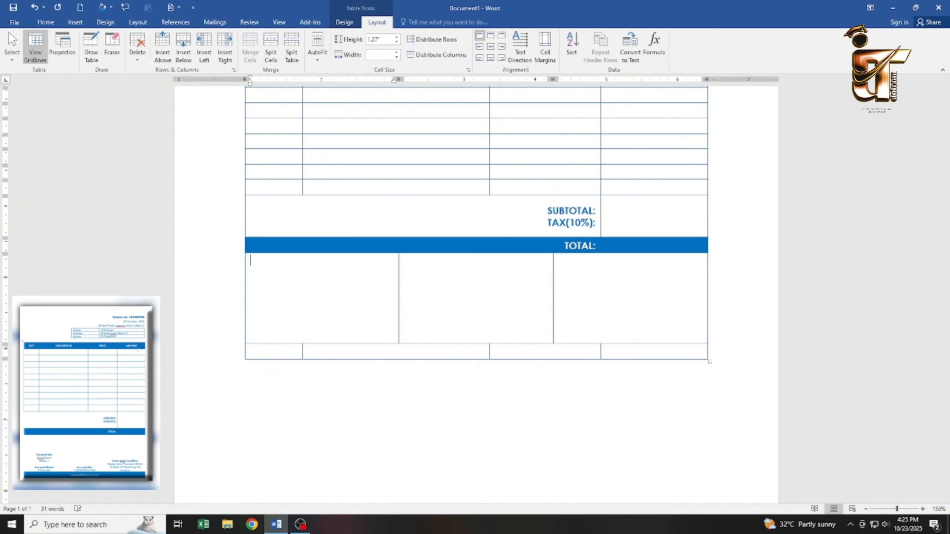
# Enter PAYMENT INFO with bank BRACK BANK MIRPUR 1 and account name IT DOTCOM.
pyautogui.write('PAYMENT INFO')
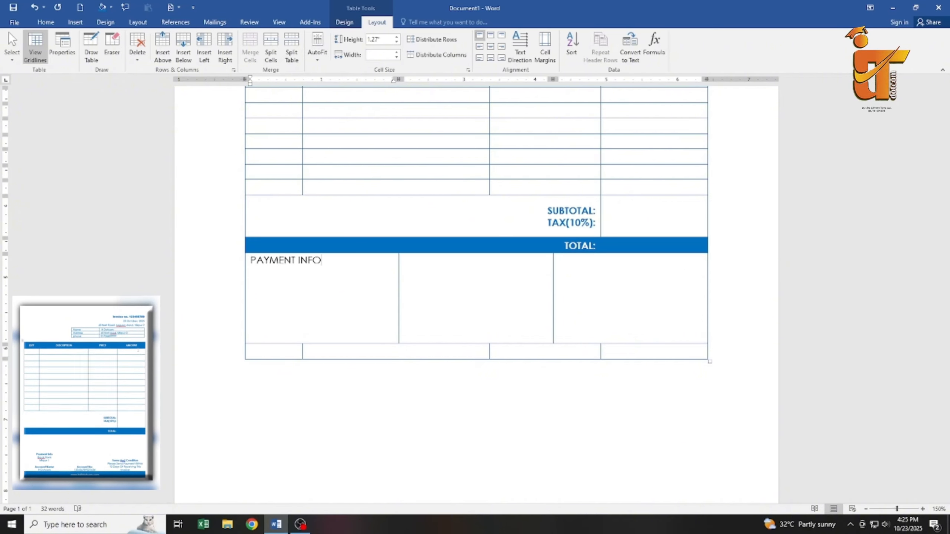
pyautogui.press('Return')
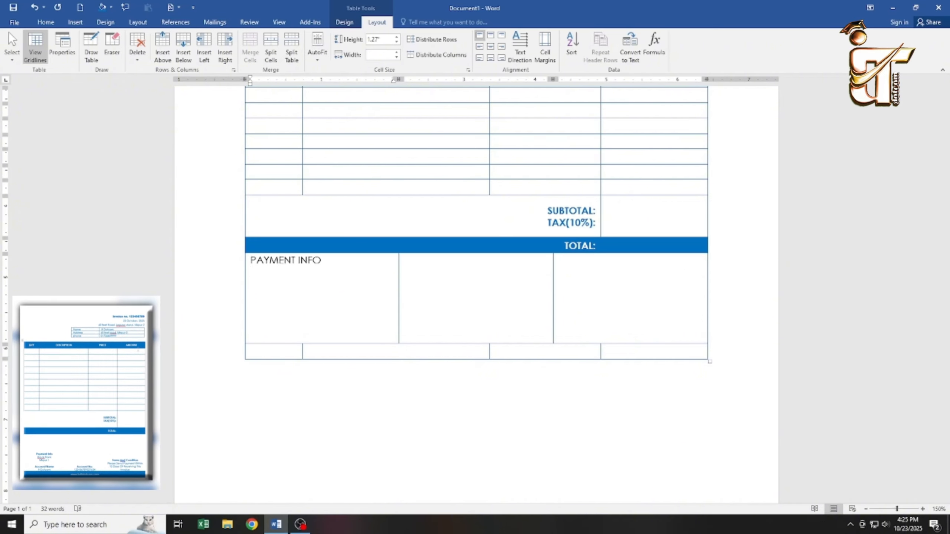
pyautogui.write('BRACK BANK ')
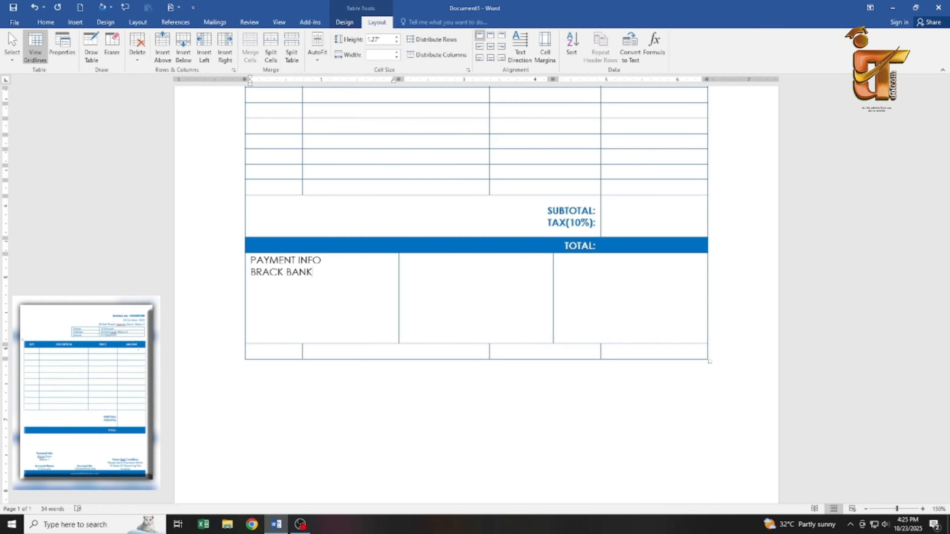
pyautogui.write('MIRPUR 1 ')
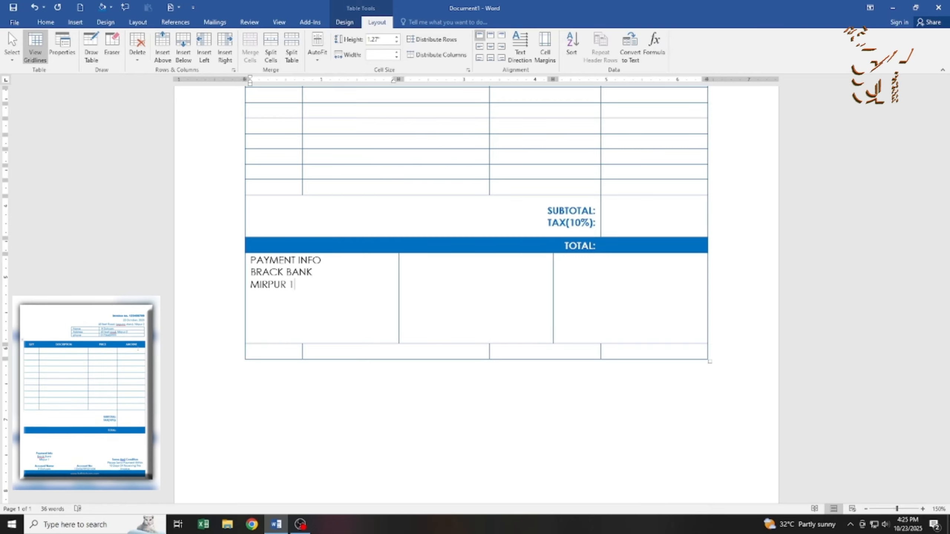
pyautogui.write('ACCOUNT NAME')
pyautogui.press('Return')
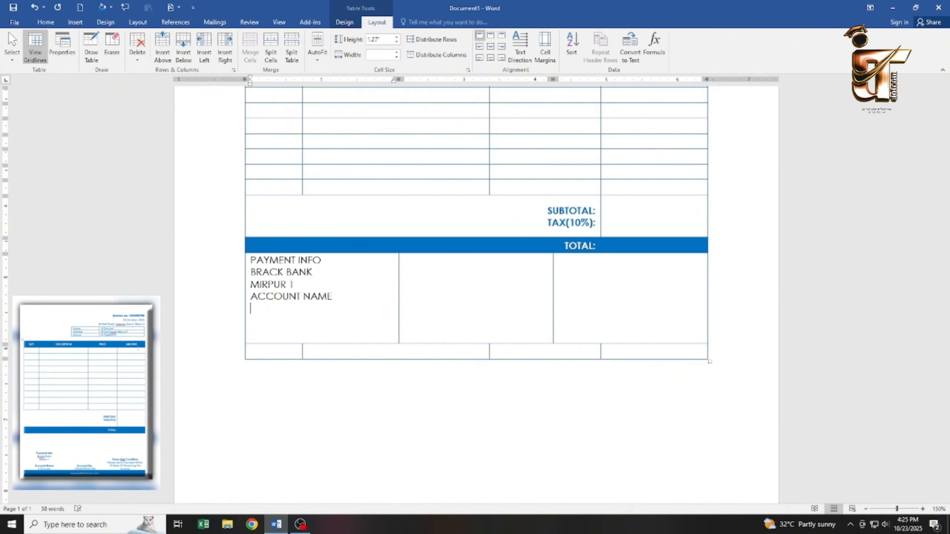
pyautogui.write('IT DOTCOM')
pyautogui.click(374, 285)
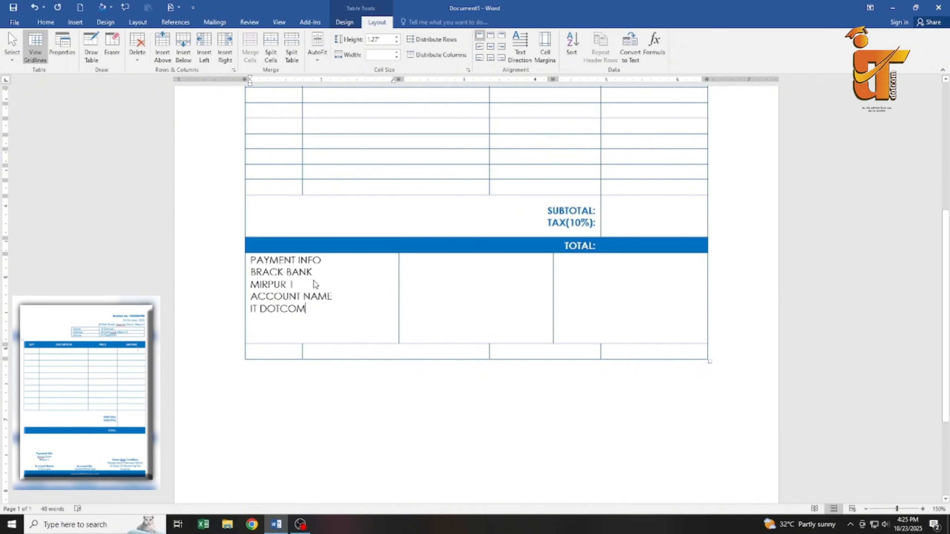
pyautogui.press('Return')
# Add the ACCOUNT NO: heading and the bank account number in the second cell.
pyautogui.click(465, 293)
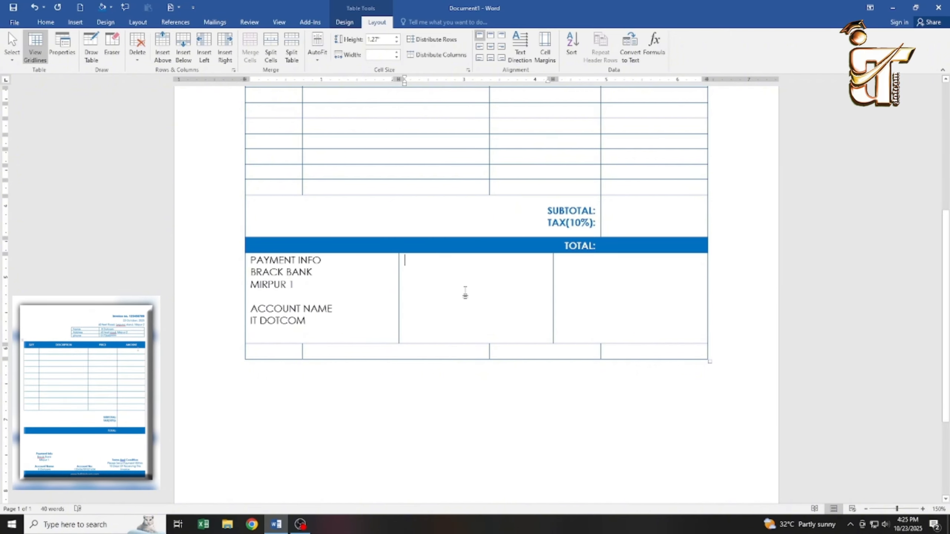
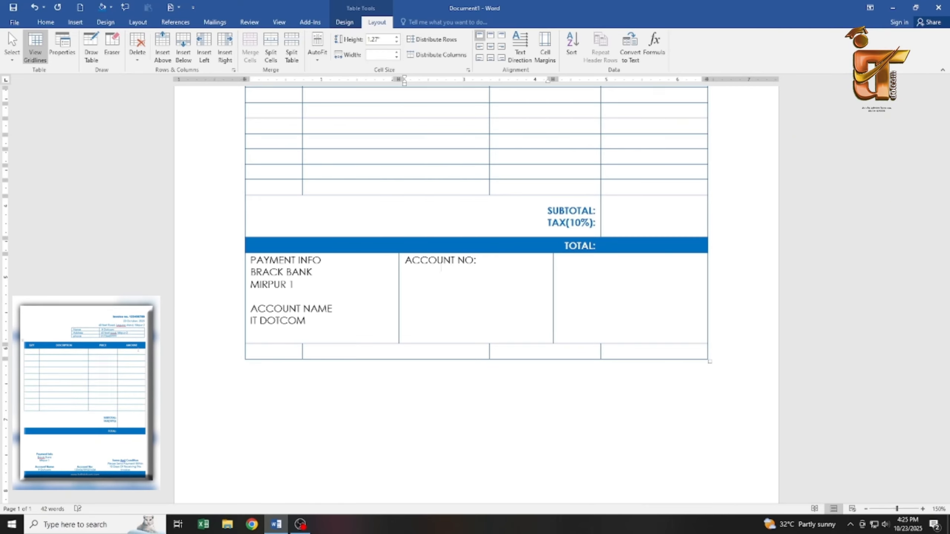
pyautogui.press('Return')
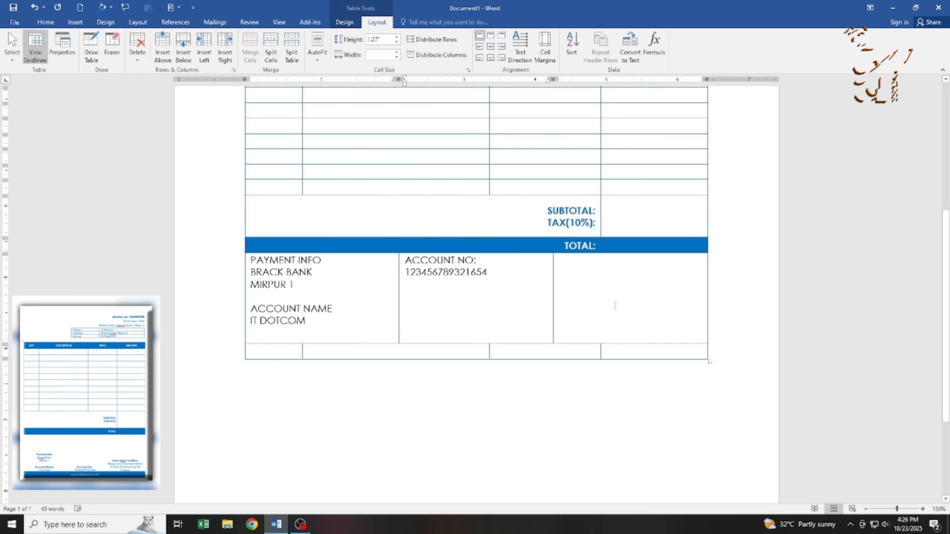
# Write TERMS AND CONDITION asking for payment within 10 days of receiving the invoice.
pyautogui.click(593, 274)
pyautogui.write('TERMS AND CONDITION')
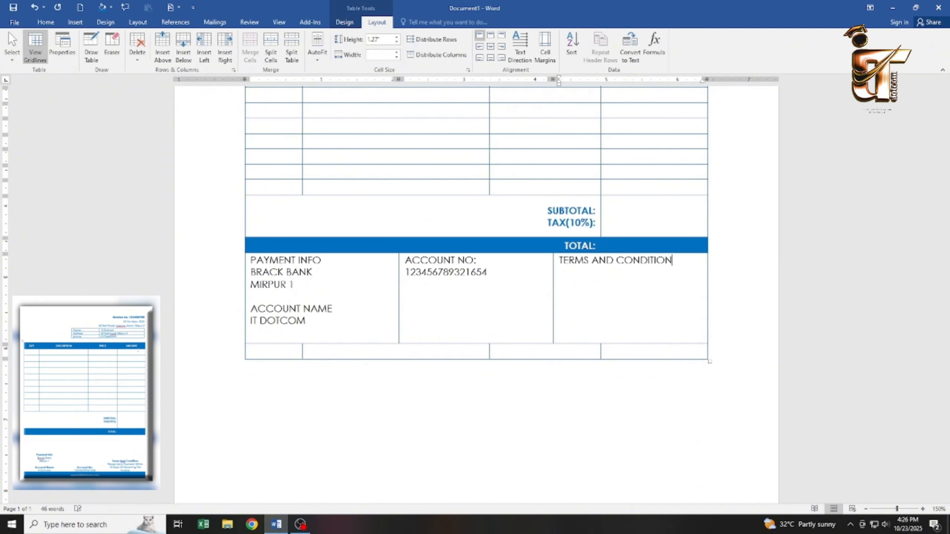
pyautogui.press('Return')
pyautogui.write('PLEASE SEND PAYMENT WIR')
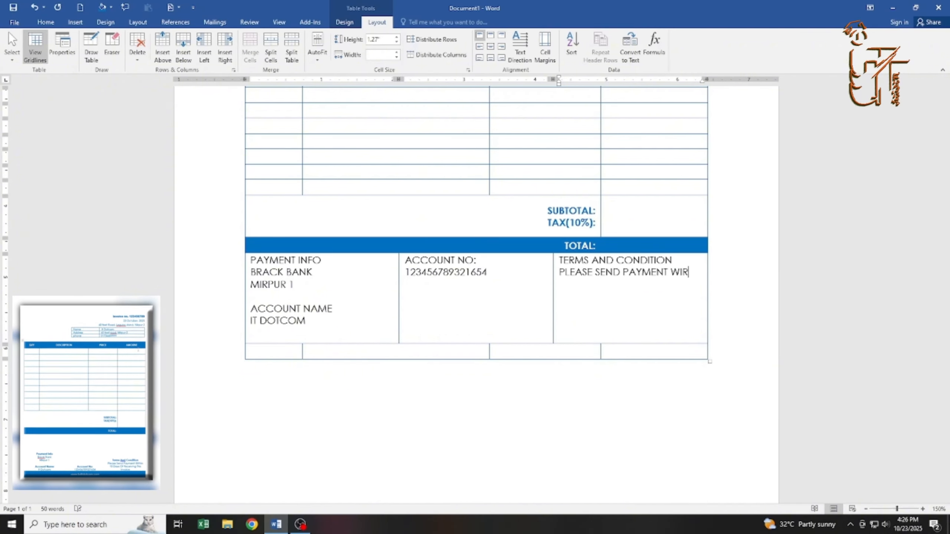
pyautogui.press('BackSpace')
pyautogui.write('TH')
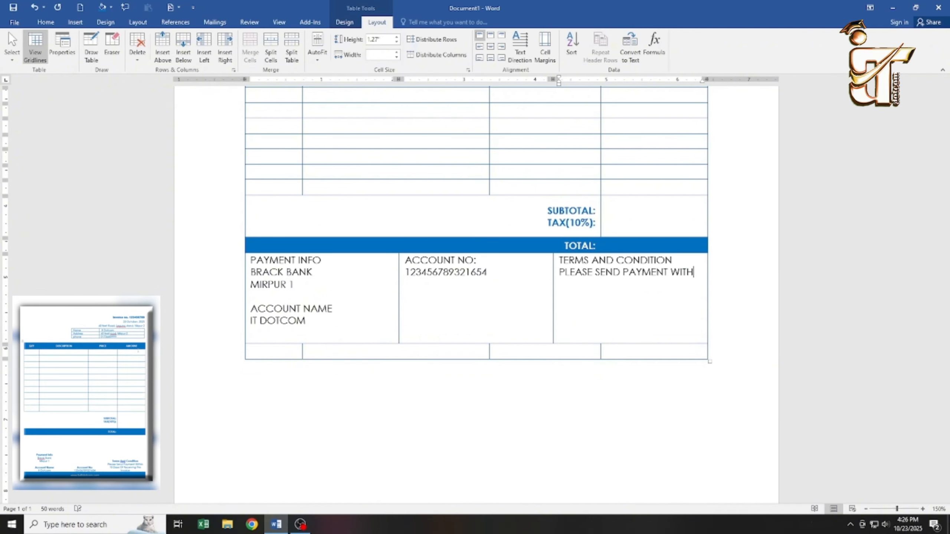
pyautogui.write('IN 10 DAYS OF RECEI')
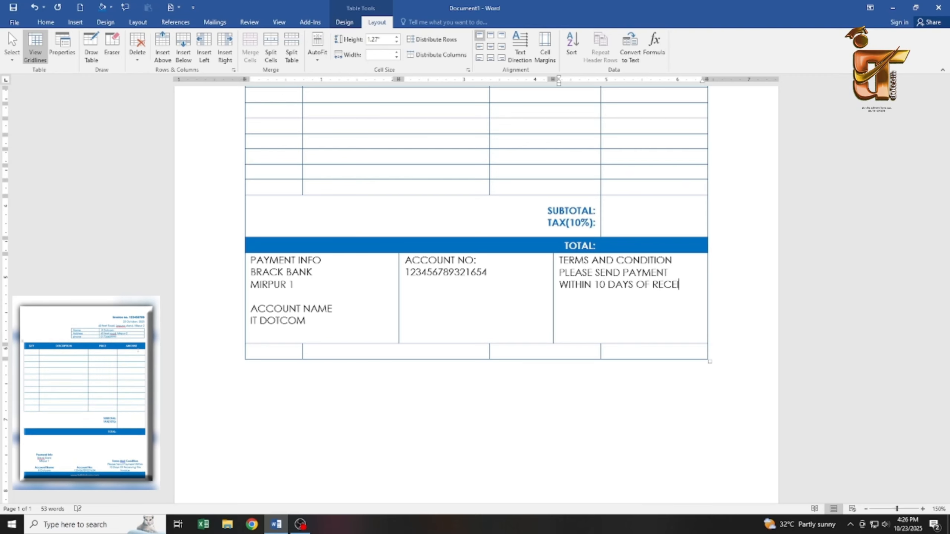
pyautogui.write('VING THIS INV')
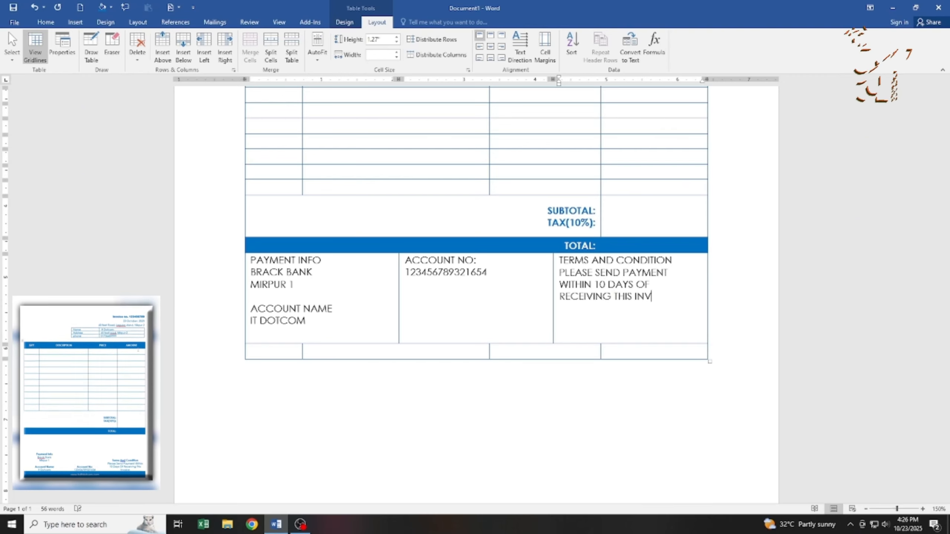
pyautogui.write('OICE')
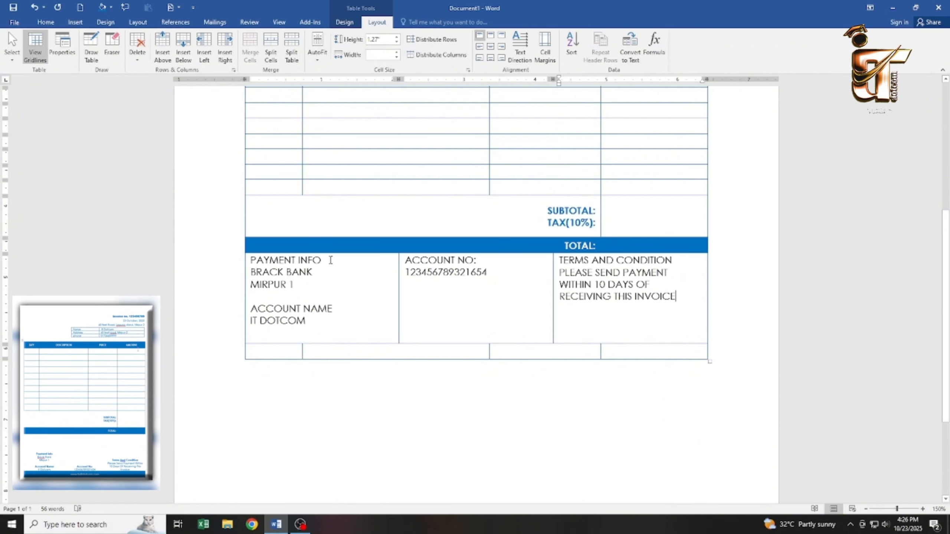
# Colour the text in the payment, account and terms footer cells blue.
pyautogui.tripleClick(331, 259)
pyautogui.keyDown('shift'); pyautogui.click(686, 297); pyautogui.keyUp('shift')
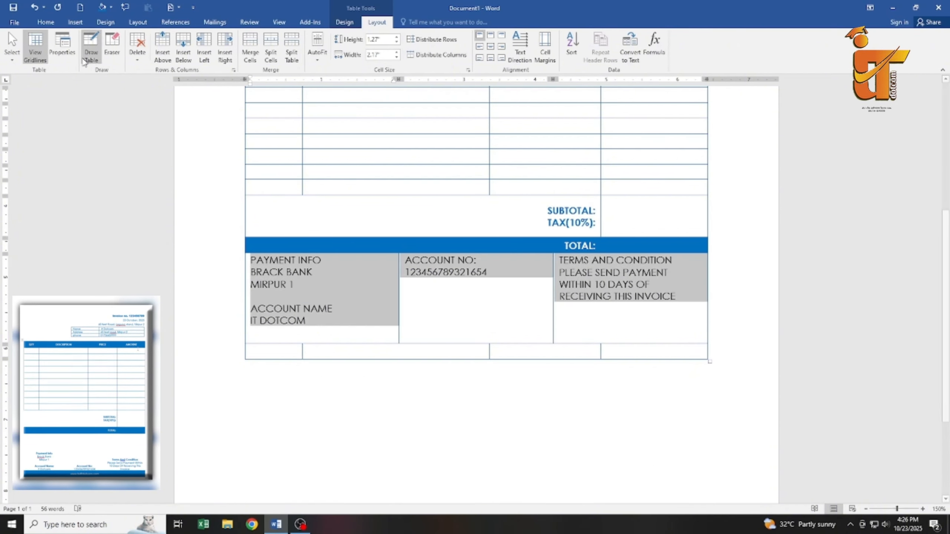
pyautogui.click(46, 23)
pyautogui.click(203, 54)
pyautogui.click(253, 145)
pyautogui.click(387, 303)
# Bold the headings PAYMENT INFO, ACCOUNT NAME, ACCOUNT NO: and TERMS AND CONDITION.
pyautogui.moveTo(329, 263); pyautogui.dragTo(249, 261)
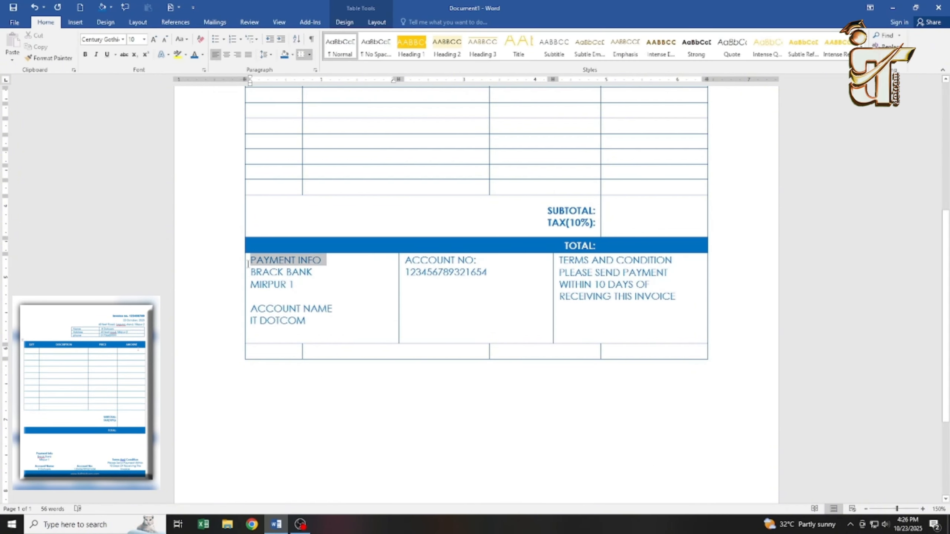
pyautogui.click(87, 55)
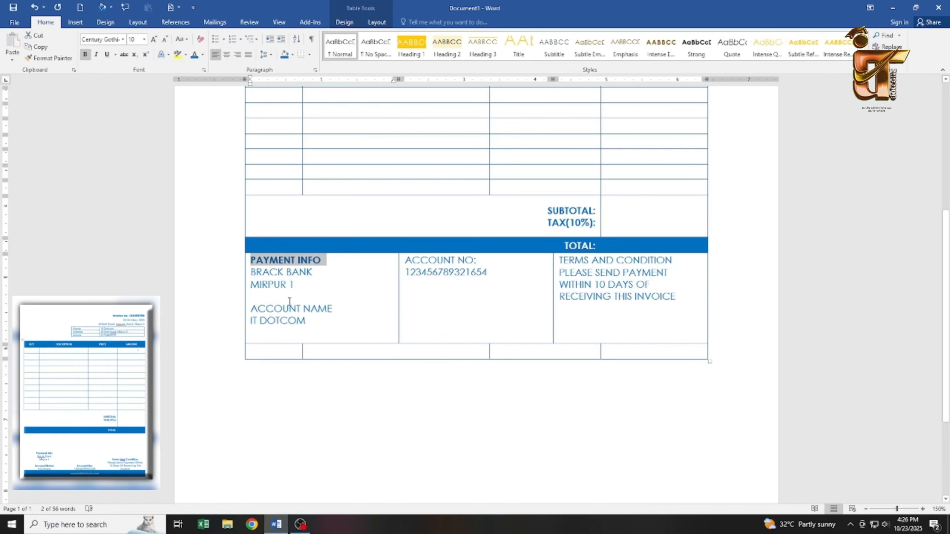
pyautogui.tripleClick(348, 308)
pyautogui.hotkey('ctrl', 'b')
pyautogui.tripleClick(486, 259)
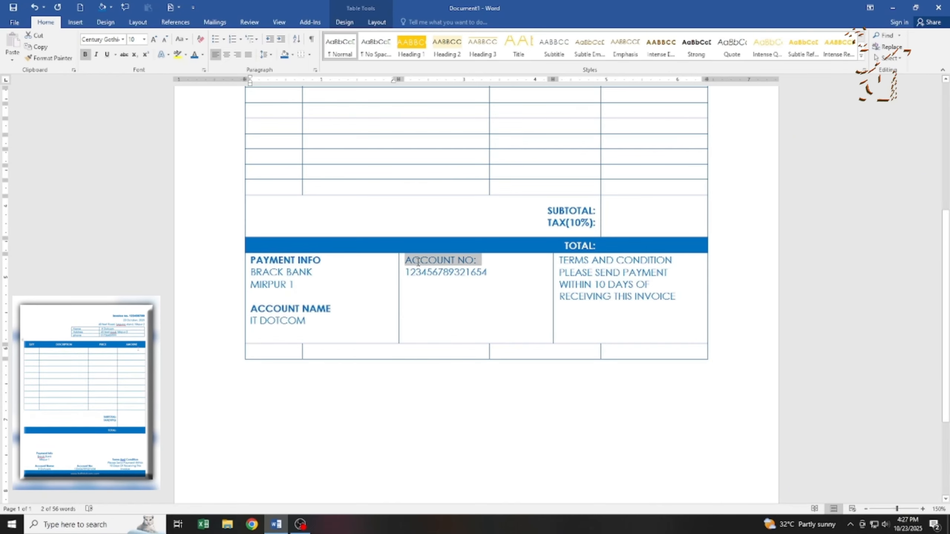
pyautogui.hotkey('ctrl', 'b')
pyautogui.moveTo(677, 261); pyautogui.dragTo(564, 262)
pyautogui.click(656, 264)
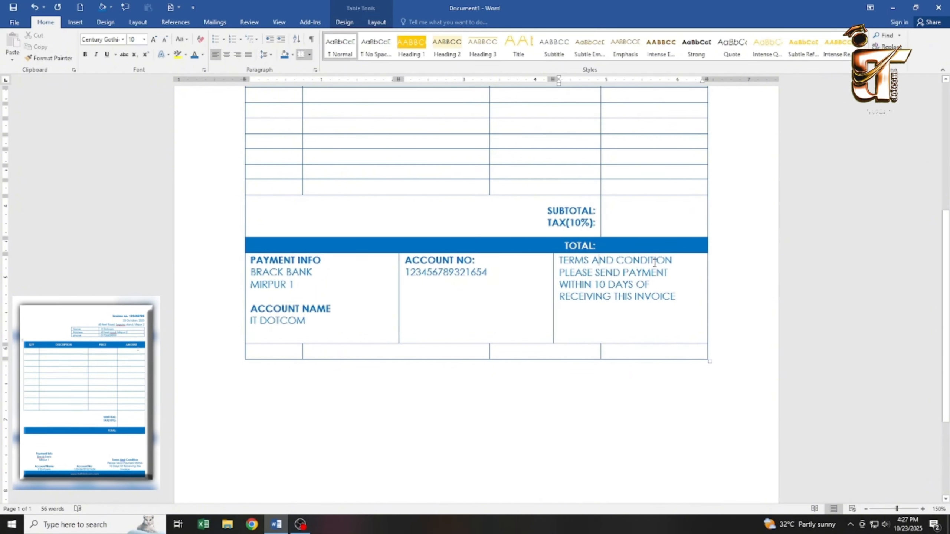
pyautogui.moveTo(675, 261); pyautogui.dragTo(560, 261)
pyautogui.hotkey('ctrl', 'b')
# Align the three footer cells bottom centre and apply Capitalize Each Word casing.
pyautogui.moveTo(682, 313); pyautogui.dragTo(296, 271)
pyautogui.click(376, 22)
pyautogui.click(491, 58)
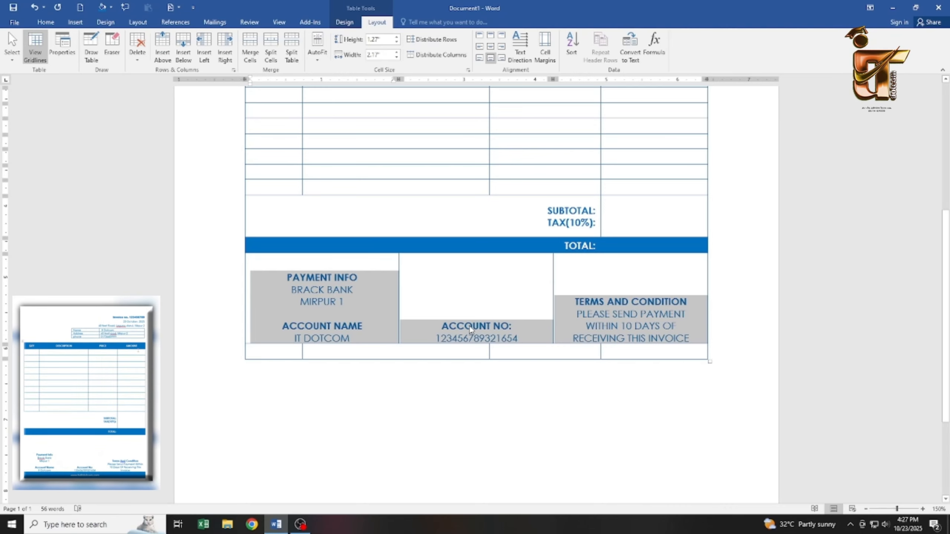
pyautogui.click(45, 22)
pyautogui.click(182, 38)
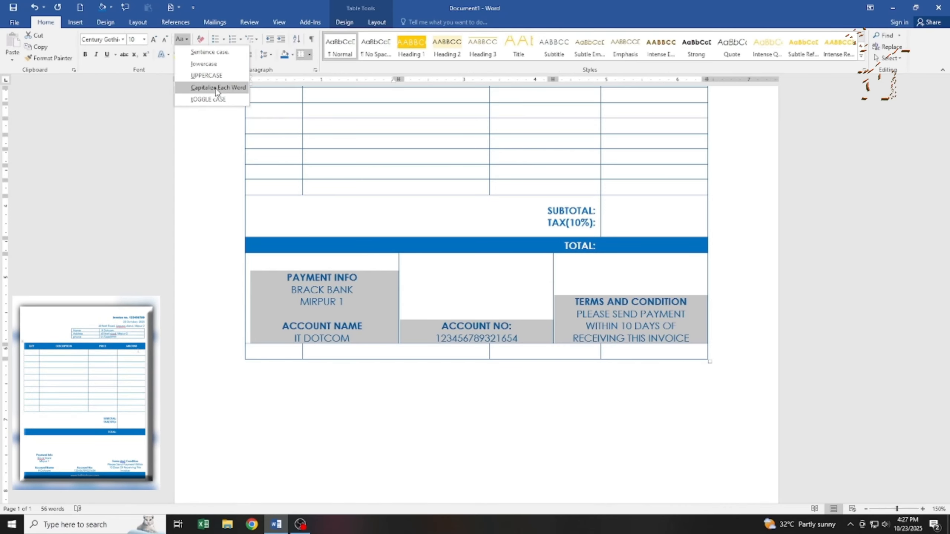
pyautogui.click(212, 89)
pyautogui.click(570, 355)
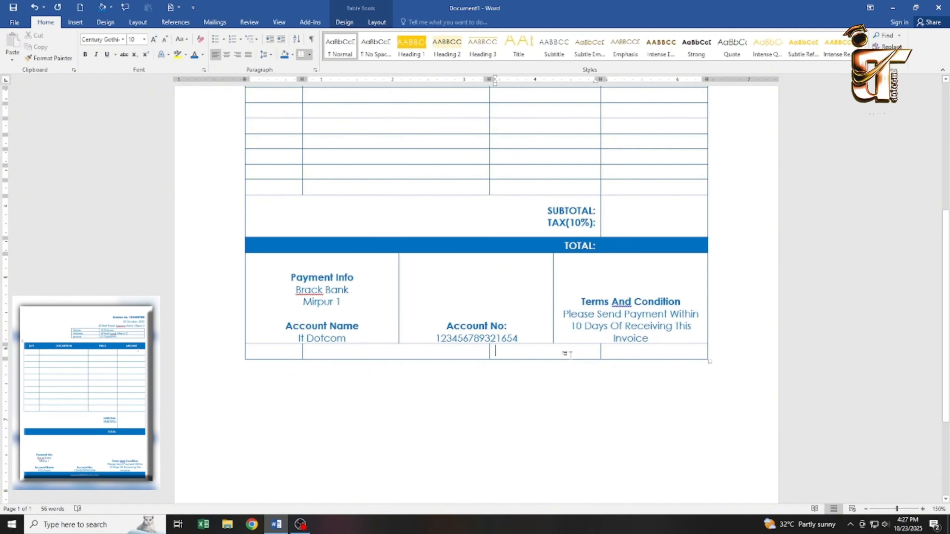
pyautogui.moveTo(636, 349); pyautogui.dragTo(262, 351)
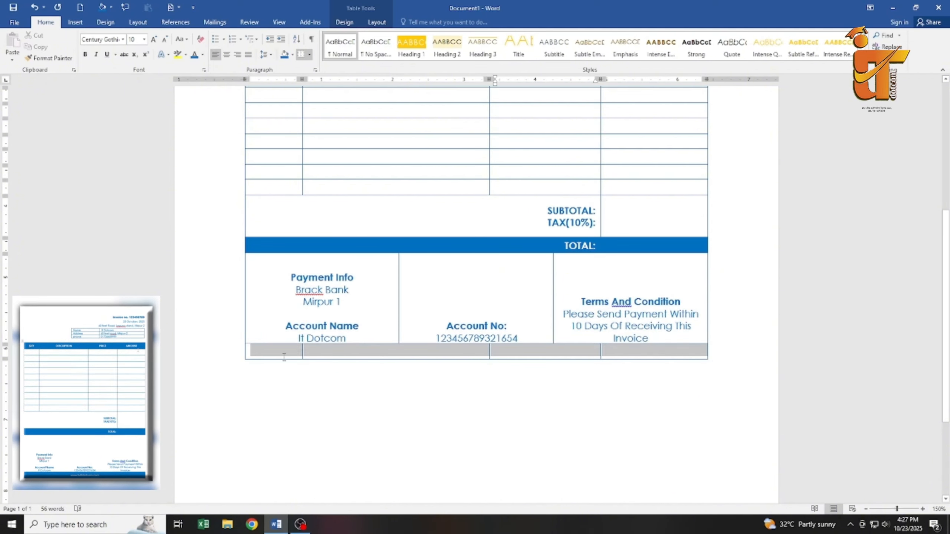
pyautogui.click(377, 22)
pyautogui.click(250, 47)
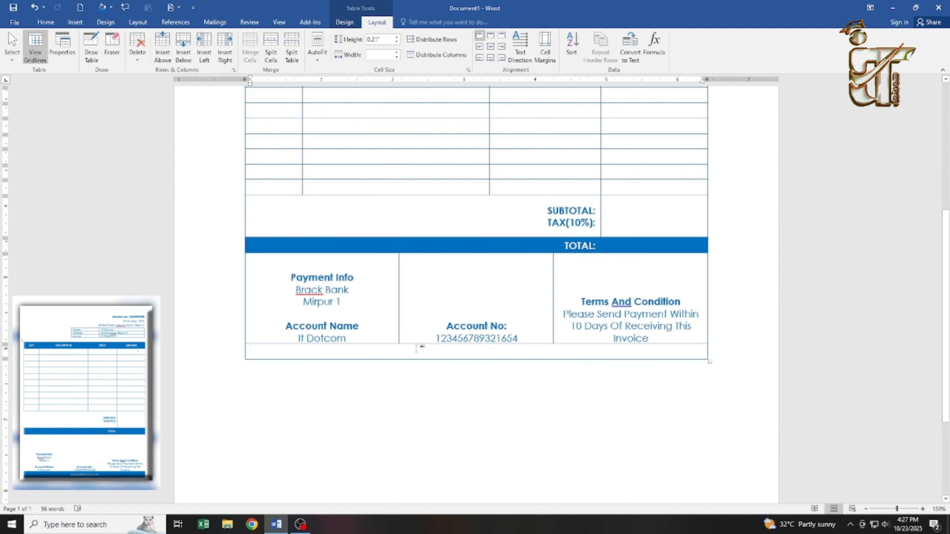
pyautogui.write('www')
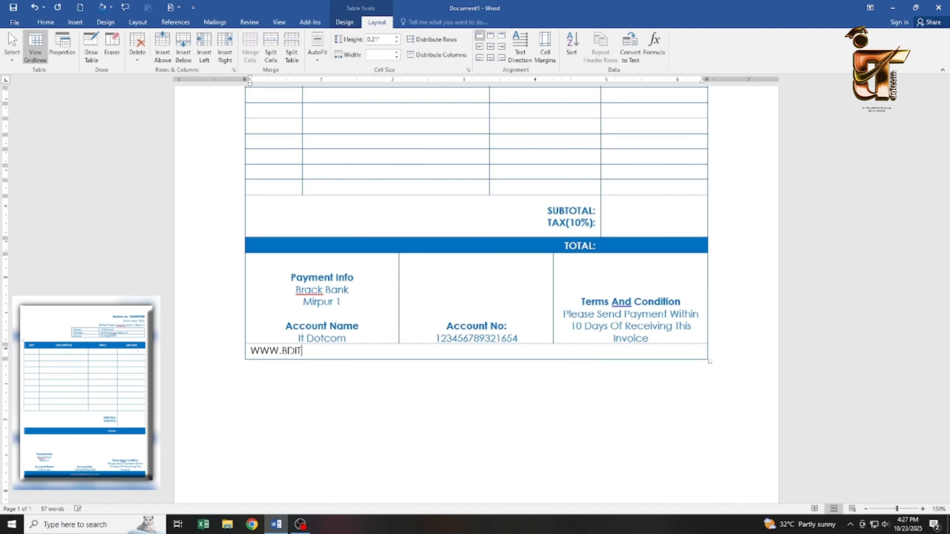
pyautogui.write('.bditdotcom.com')
pyautogui.click(491, 46)
# Shade the website row the same blue as the TOTAL bar.
pyautogui.tripleClick(529, 356)
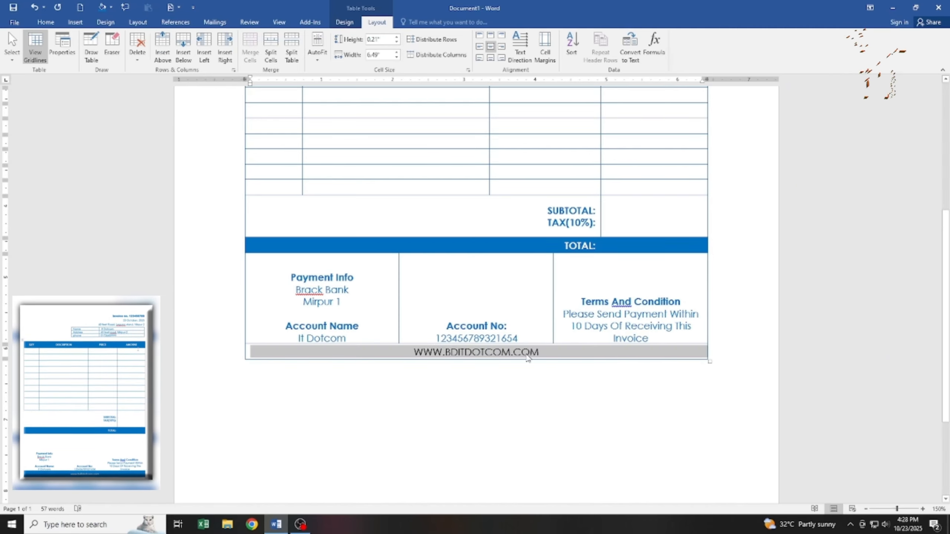
pyautogui.click(574, 355)
pyautogui.click(345, 23)
pyautogui.click(634, 59)
pyautogui.click(687, 135)
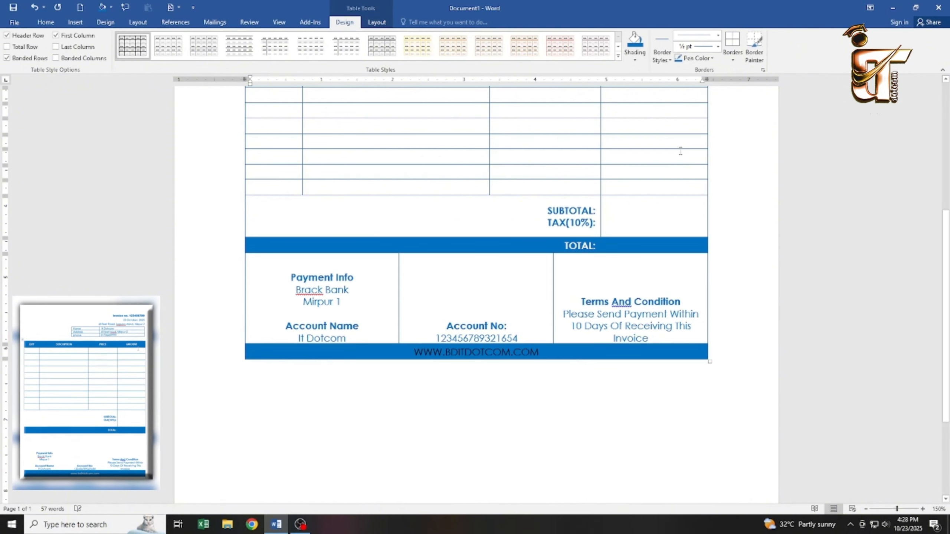
# Give the web address a light font colour and lowercase casing.
pyautogui.tripleClick(562, 353)
pyautogui.click(46, 22)
pyautogui.click(203, 54)
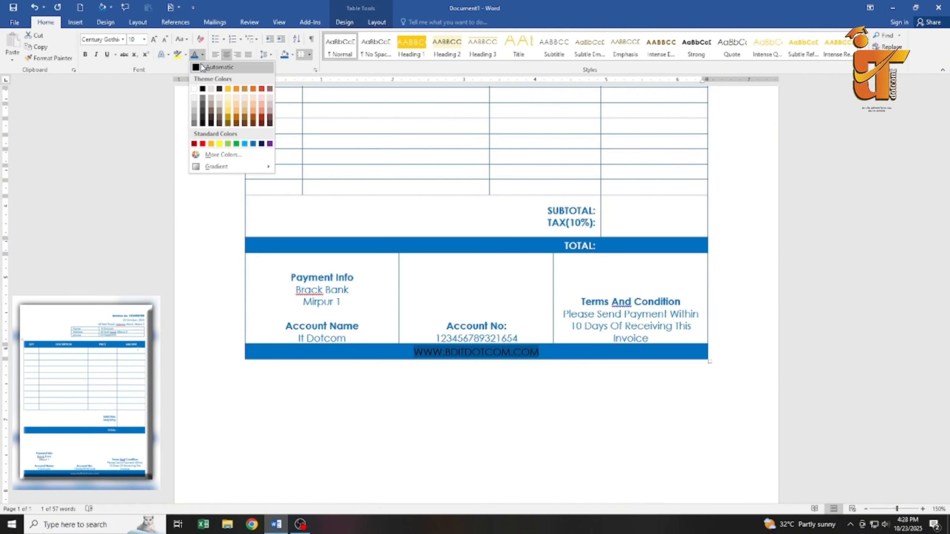
pyautogui.click(195, 92)
pyautogui.click(179, 39)
pyautogui.click(198, 62)
pyautogui.click(557, 345)
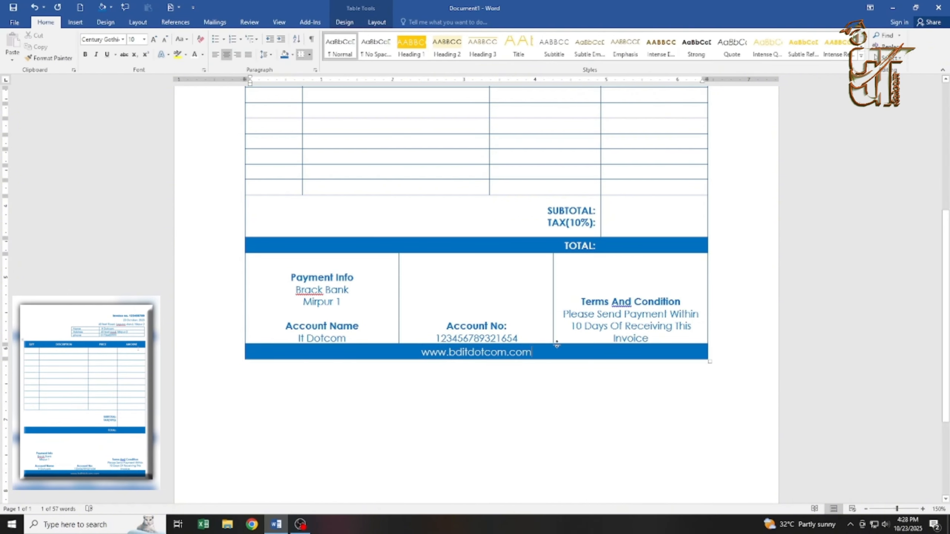
# Hide the footer cell borders by painting over them with a white border pen.
pyautogui.click(344, 22)
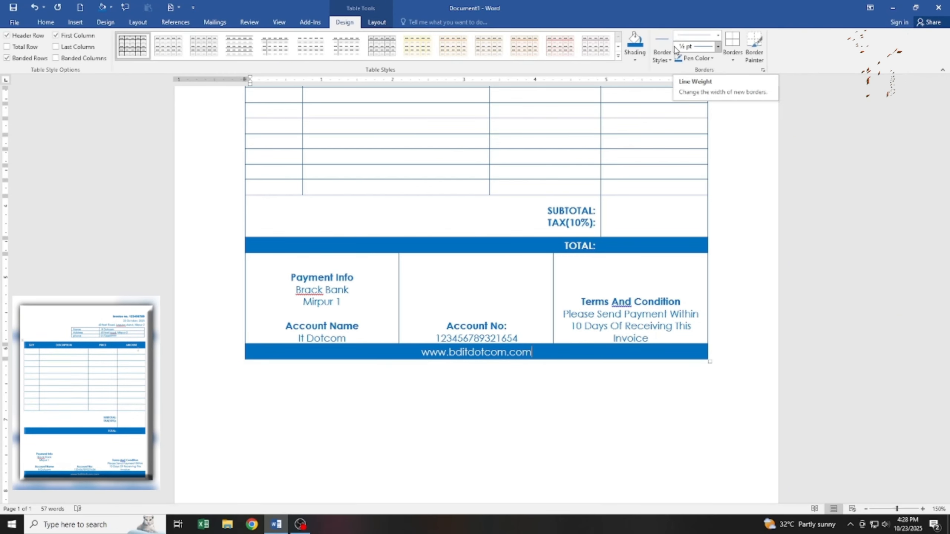
pyautogui.click(696, 58)
pyautogui.click(681, 83)
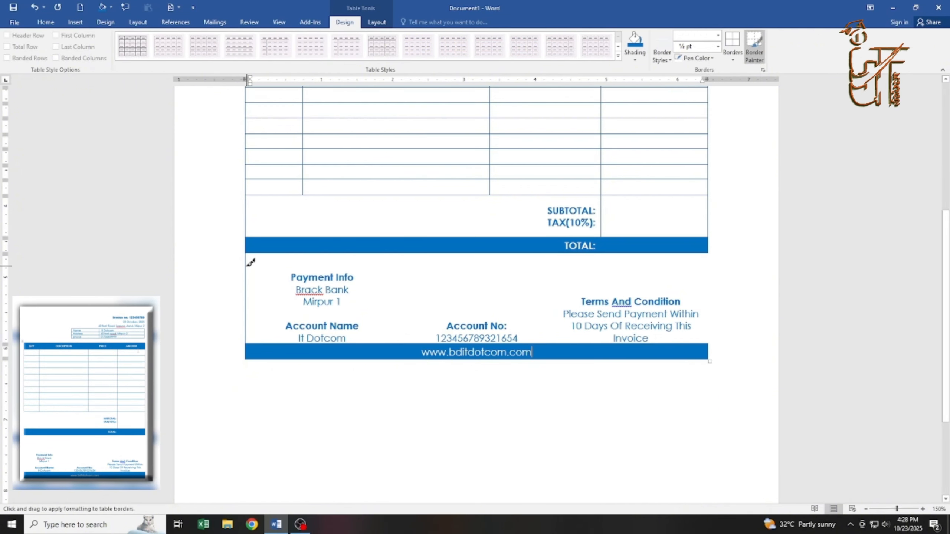
pyautogui.scroll(2, 471, 310)
pyautogui.scroll(-5, 497, 298)
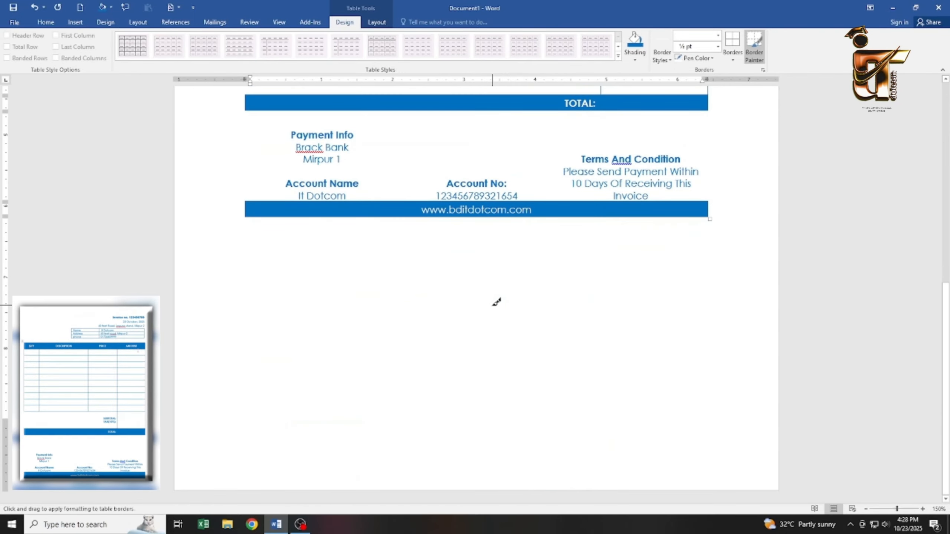
pyautogui.scroll(9, 497, 301)
pyautogui.press('Escape')
# Drag the table's bottom edge down to make the invoice rows taller.
pyautogui.scroll(-5, 449, 371)
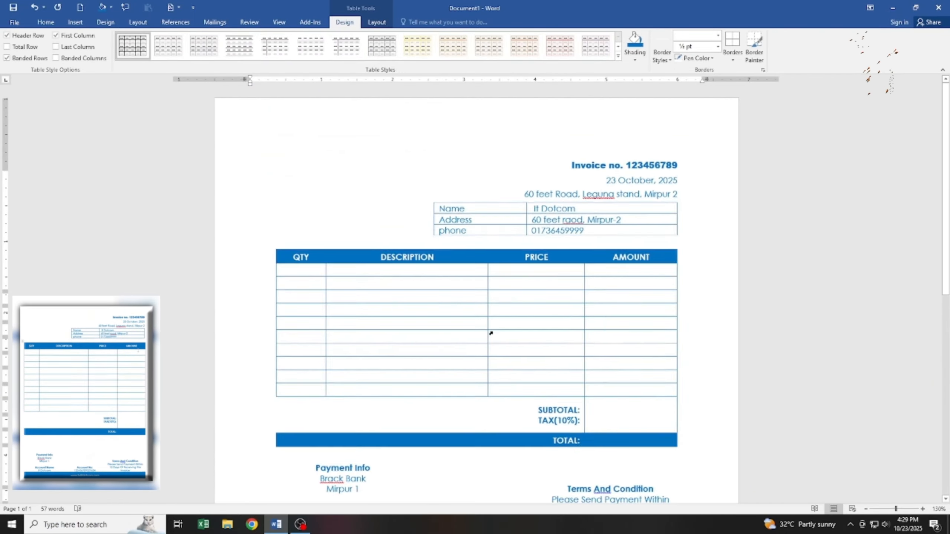
pyautogui.scroll(-4, 494, 334)
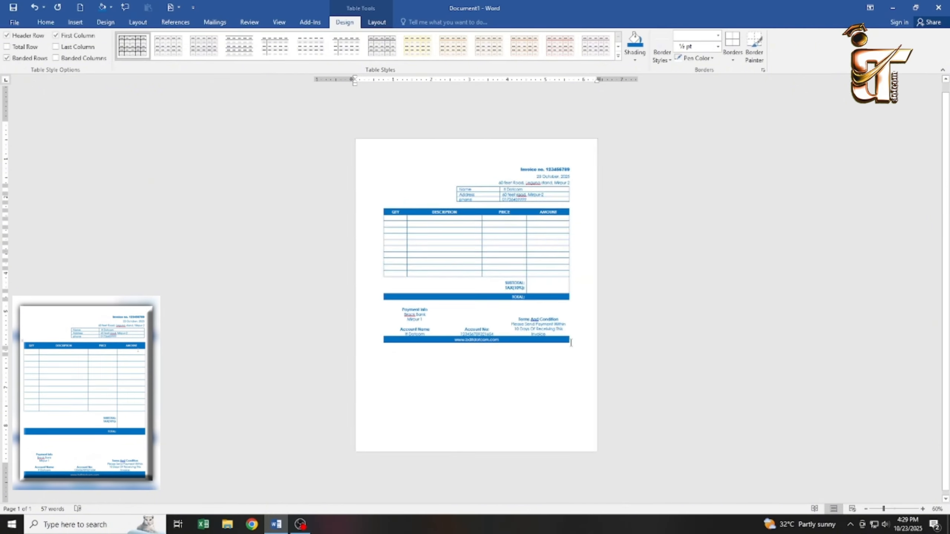
pyautogui.moveTo(573, 363); pyautogui.dragTo(573, 419)
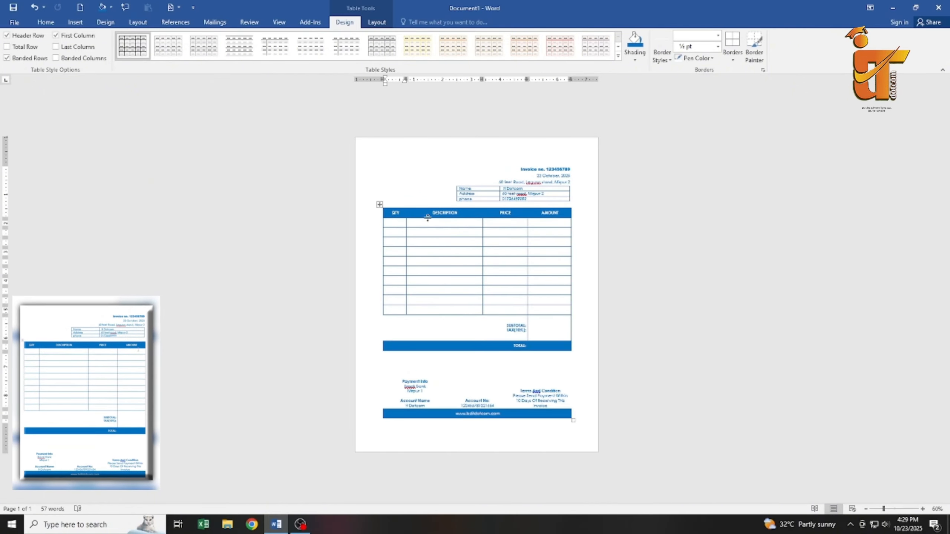
pyautogui.scroll(6, 428, 217)
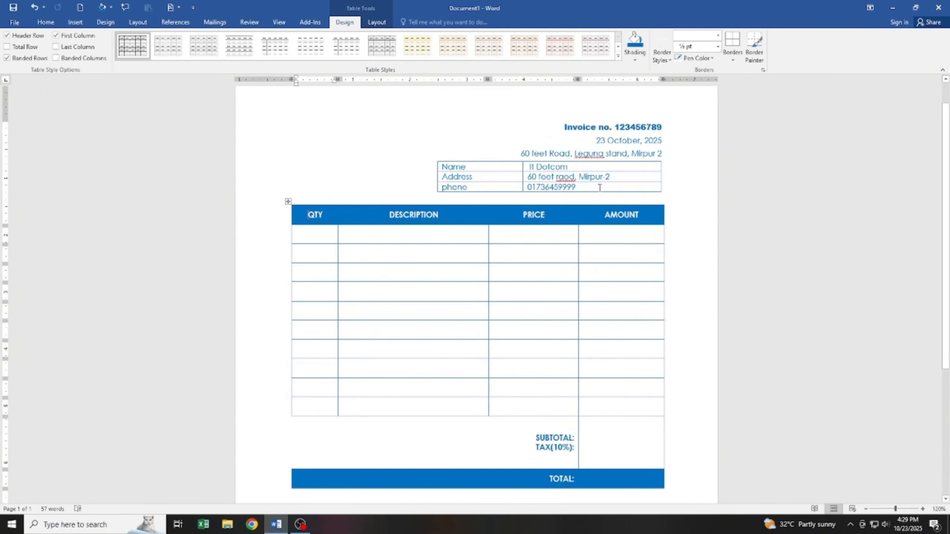
pyautogui.scroll(-3, 600, 187)
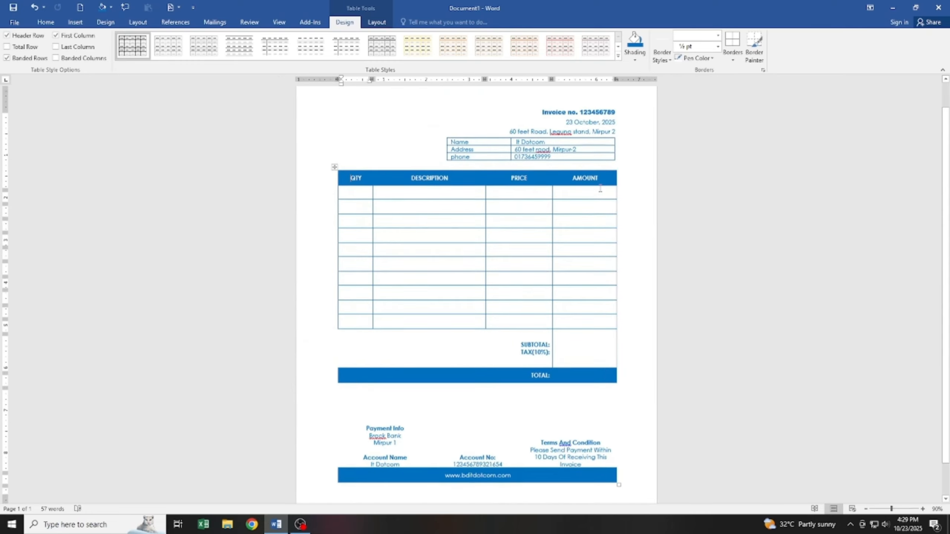